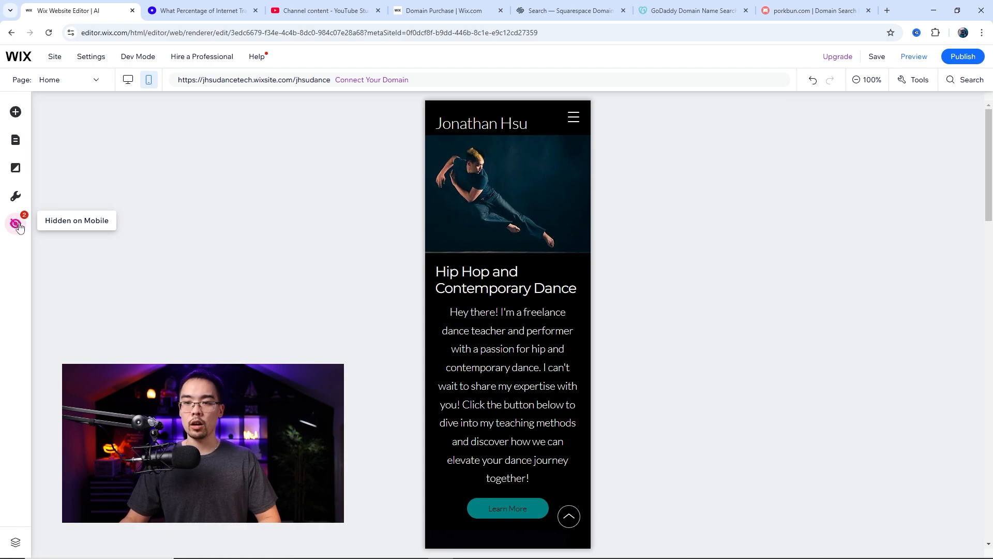
Show both strips that are hidden on the mobile version of the site and close the list of hidden elements
{"action": "left_click", "coordinate": [17, 225]}
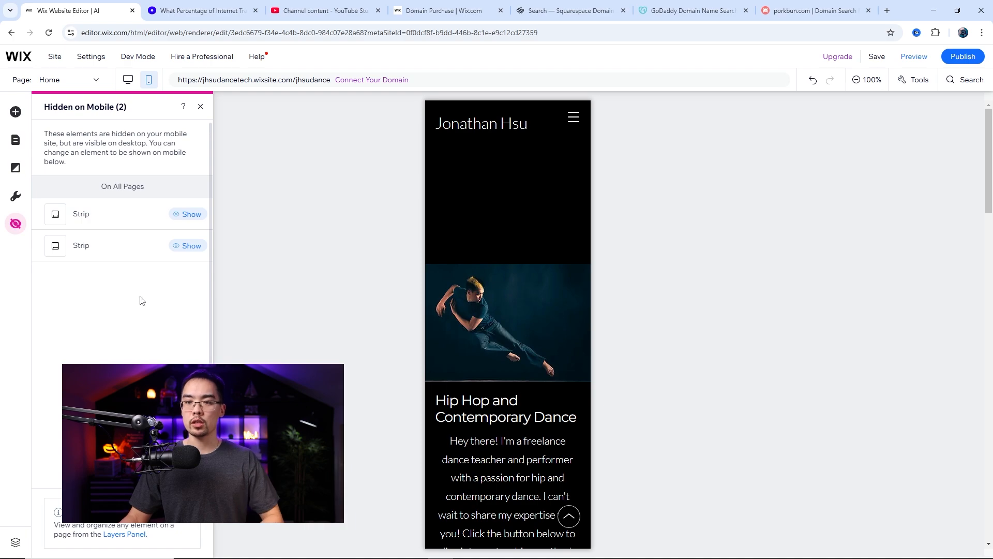
{"action": "left_click", "coordinate": [190, 215]}
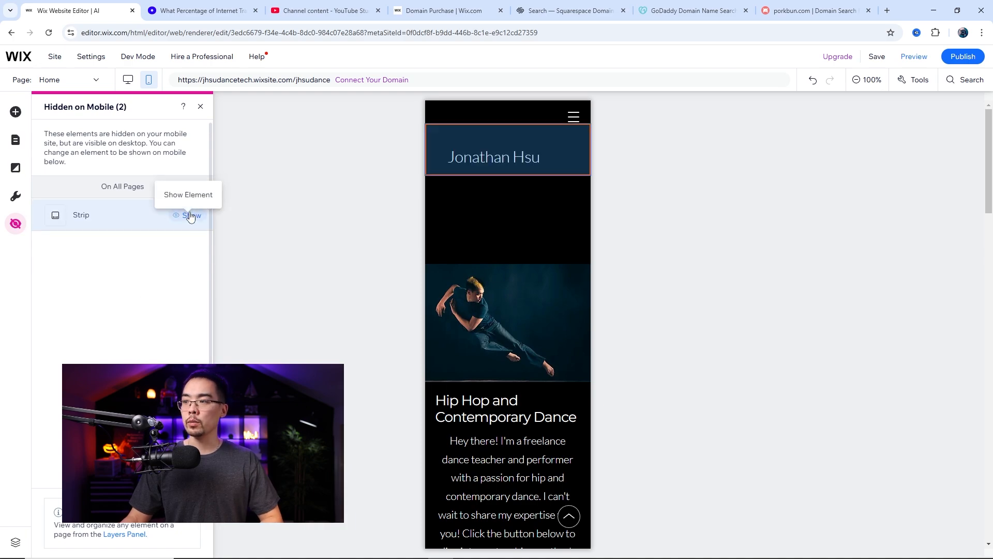
{"action": "left_click", "coordinate": [189, 216]}
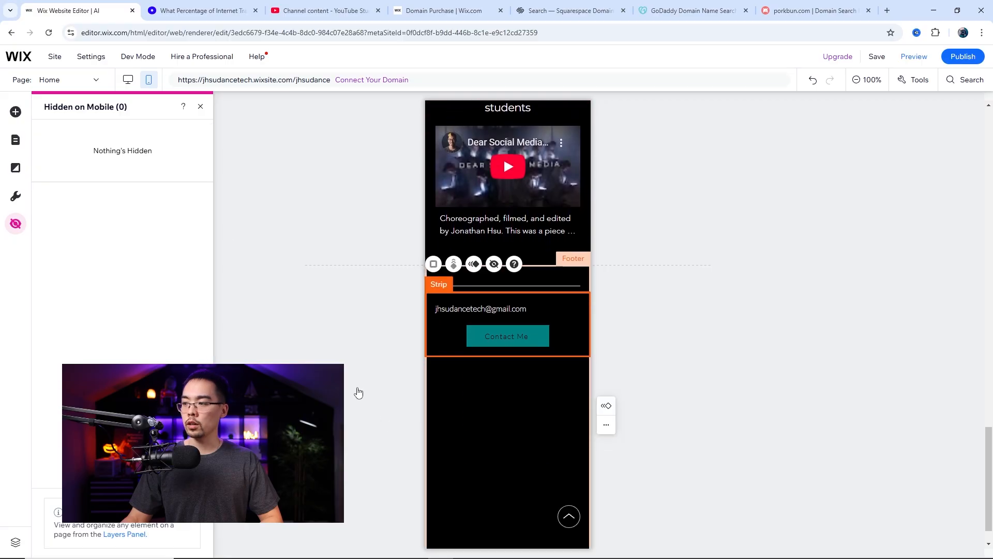
{"action": "left_click", "coordinate": [201, 108]}
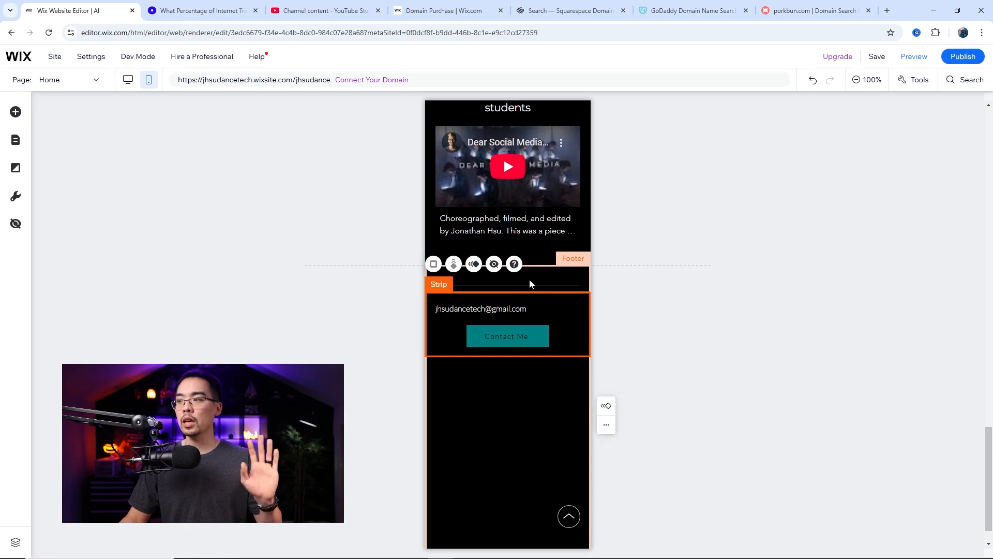
Review the mobile layout of the Home page from the header down to the footer
{"action": "scroll", "coordinate": [530, 284], "scroll_direction": "up", "scroll_amount": 15}
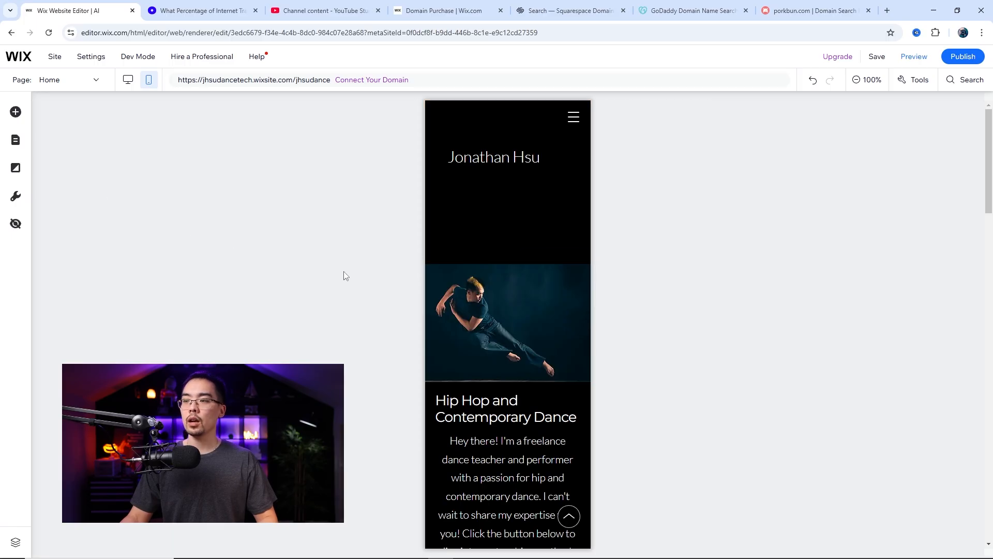
{"action": "scroll", "coordinate": [498, 287], "scroll_direction": "down", "scroll_amount": 12}
{"action": "scroll", "coordinate": [498, 287], "scroll_direction": "down", "scroll_amount": 5}
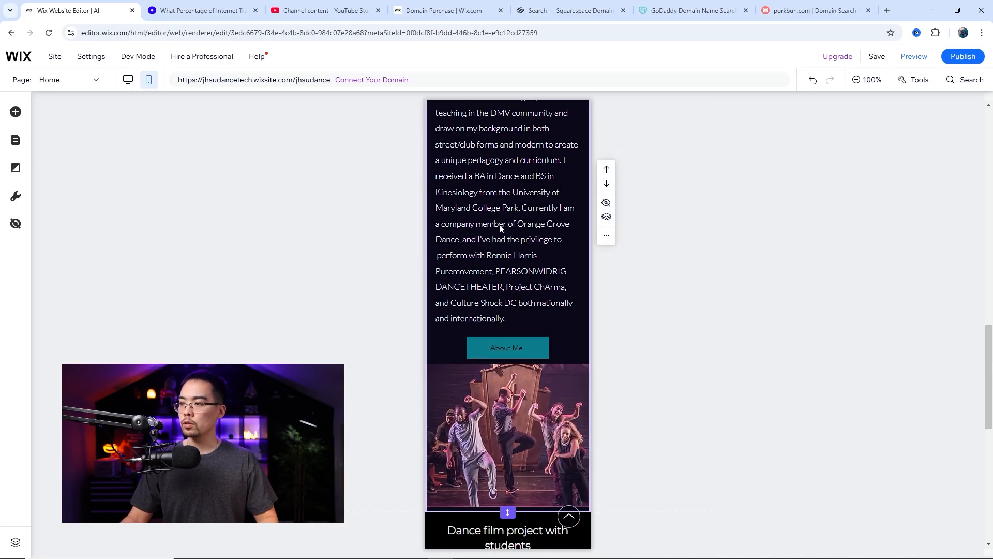
{"action": "scroll", "coordinate": [465, 263], "scroll_direction": "up", "scroll_amount": 3}
{"action": "scroll", "coordinate": [466, 264], "scroll_direction": "down", "scroll_amount": 8}
{"action": "scroll", "coordinate": [507, 259], "scroll_direction": "down", "scroll_amount": 4}
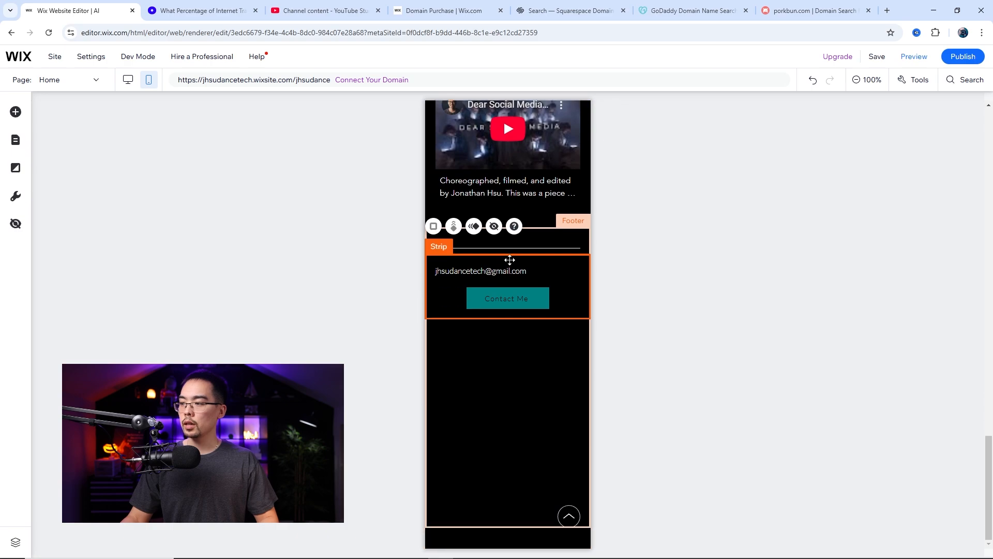
{"action": "scroll", "coordinate": [508, 259], "scroll_direction": "up", "scroll_amount": 15}
{"action": "scroll", "coordinate": [508, 236], "scroll_direction": "up", "scroll_amount": 8}
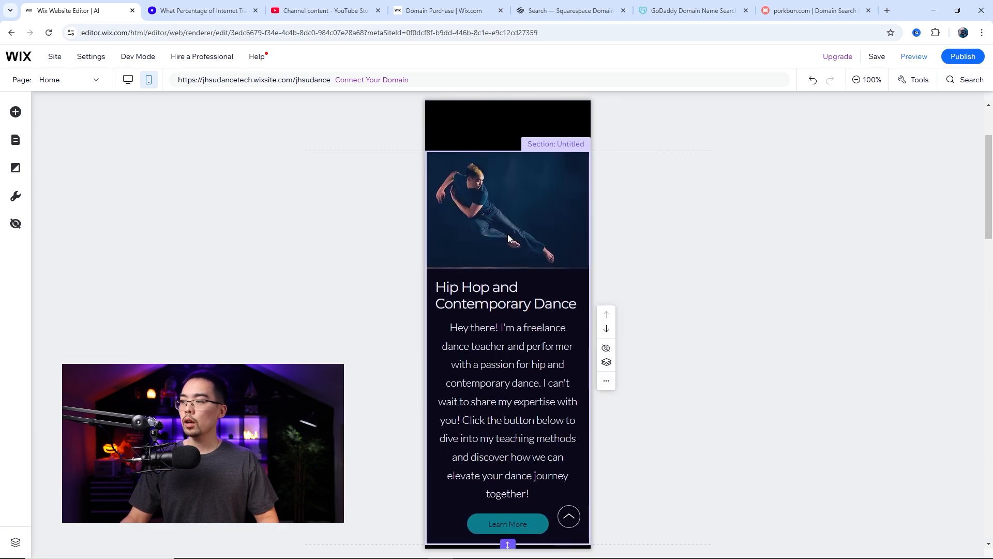
Shorten the mobile header to remove the empty space around the site title above the first section
{"action": "left_click_drag", "start_coordinate": [508, 264], "coordinate": [507, 174]}
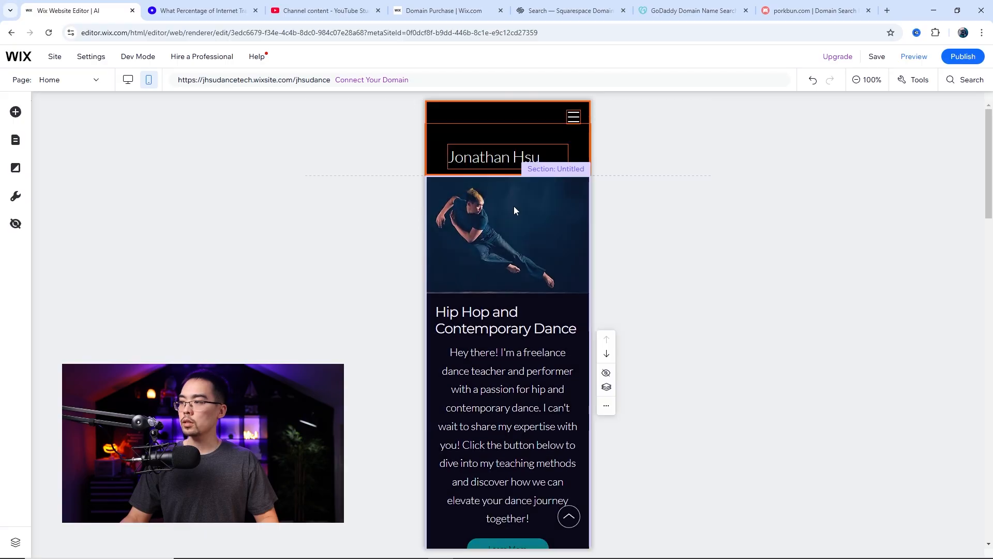
{"action": "left_click", "coordinate": [506, 154]}
{"action": "mouse_move", "coordinate": [508, 158]}
{"action": "left_mouse_down"}
{"action": "mouse_move", "coordinate": [508, 141]}
{"action": "mouse_move", "coordinate": [508, 165]}
{"action": "left_mouse_up"}
Hide the Hip Hop and Contemporary Dance section from the mobile site and close the list of hidden elements
{"action": "scroll", "coordinate": [508, 271], "scroll_direction": "down", "scroll_amount": 3}
{"action": "scroll", "coordinate": [509, 271], "scroll_direction": "up", "scroll_amount": 2}
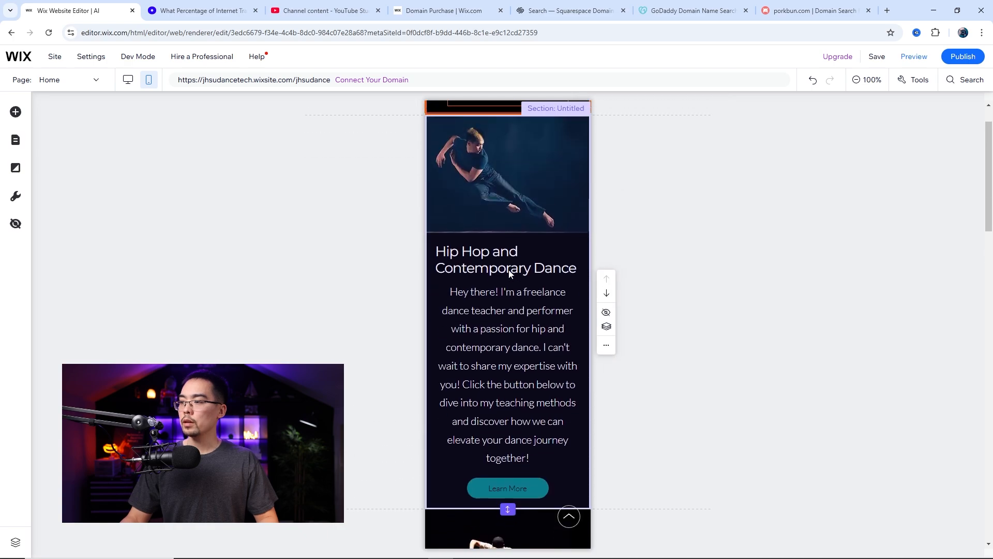
{"action": "scroll", "coordinate": [508, 269], "scroll_direction": "down", "scroll_amount": 1}
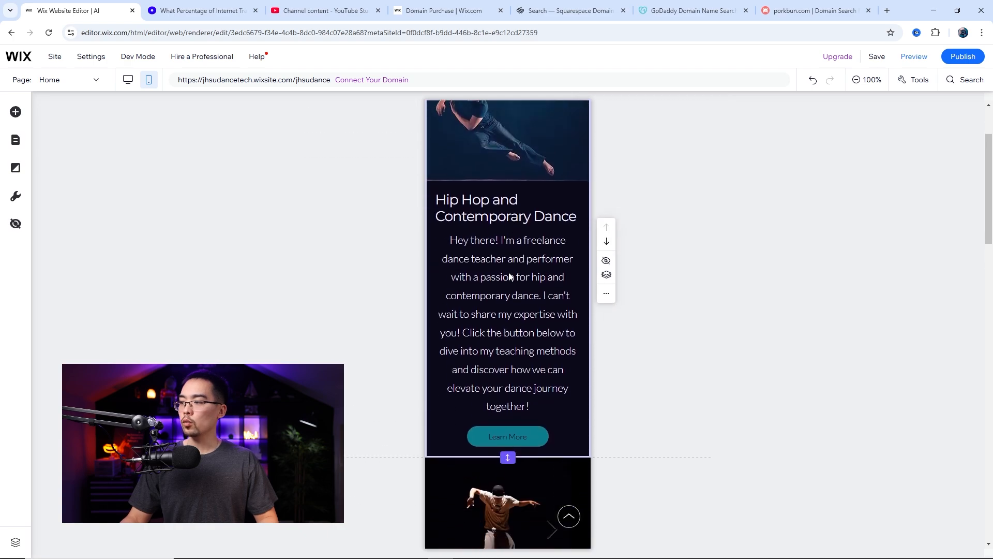
{"action": "left_click", "coordinate": [609, 261]}
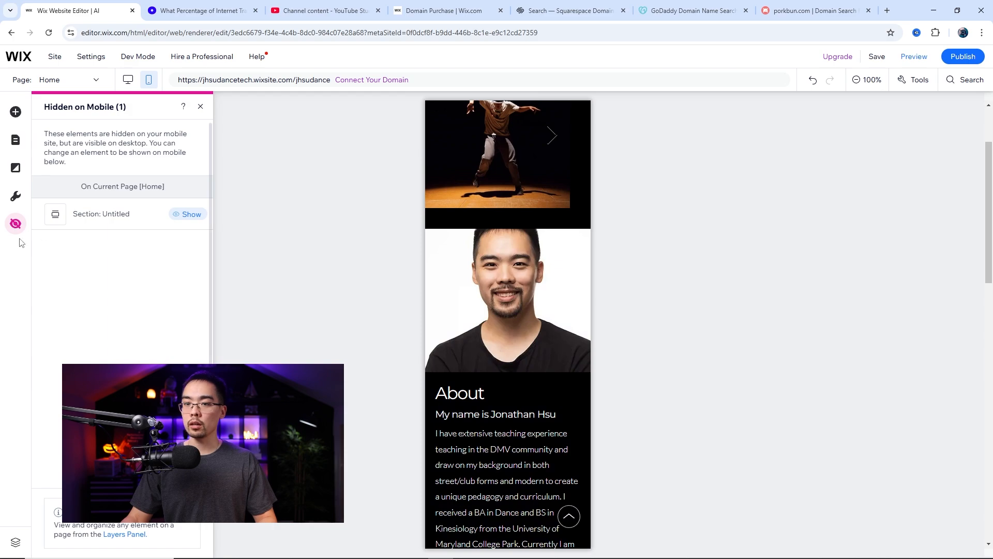
{"action": "left_click", "coordinate": [200, 107]}
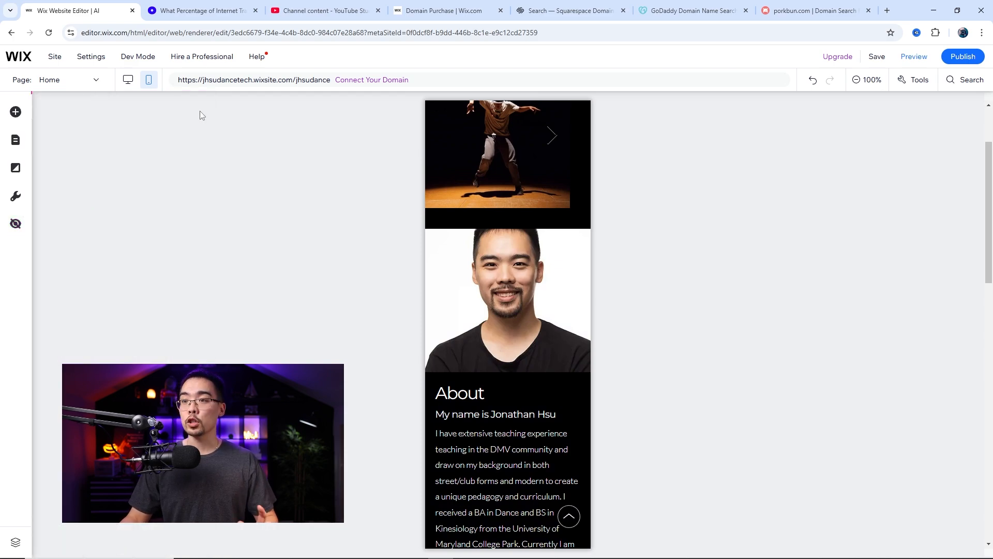
Switch to the desktop version and check the Hip Hop and Contemporary Dance section and the sections below it
{"action": "left_click", "coordinate": [128, 84]}
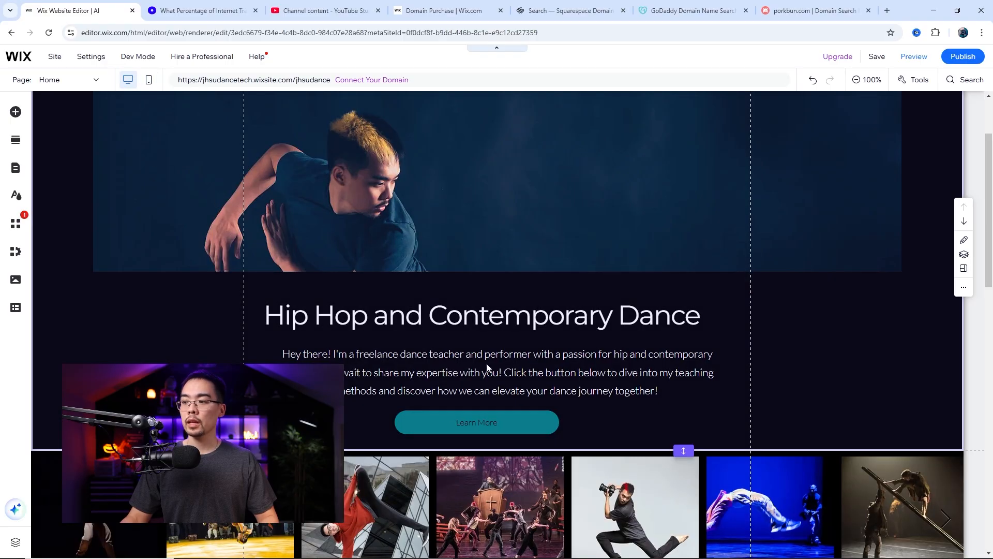
{"action": "scroll", "coordinate": [536, 420], "scroll_direction": "down", "scroll_amount": 10}
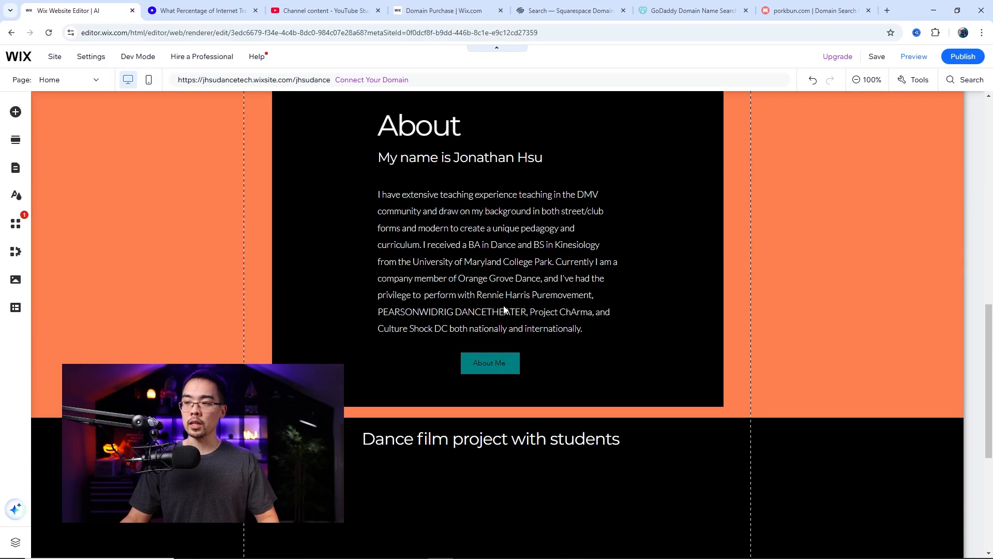
{"action": "scroll", "coordinate": [504, 306], "scroll_direction": "up", "scroll_amount": 11}
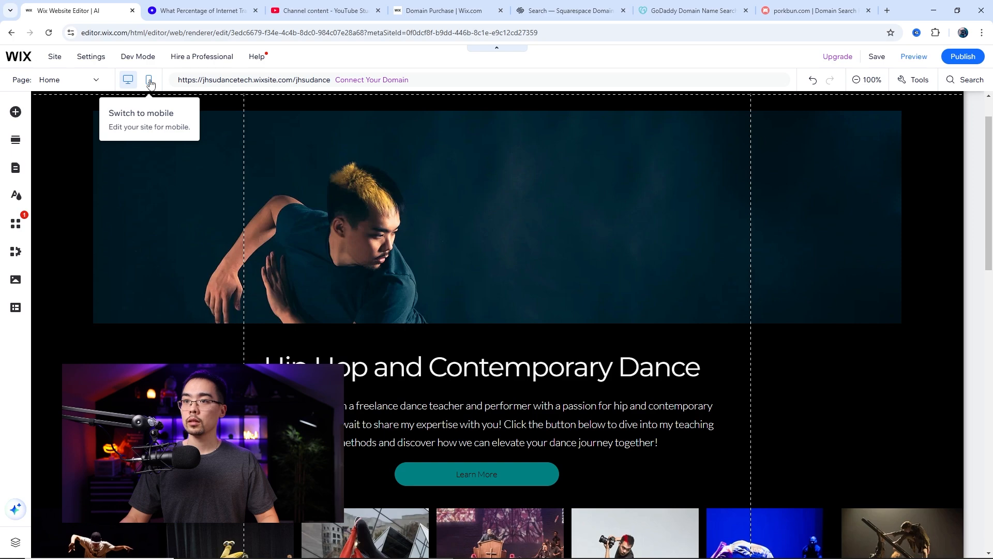
Return to the mobile version and show the hidden Hip Hop and Contemporary Dance section again
{"action": "left_click", "coordinate": [149, 83]}
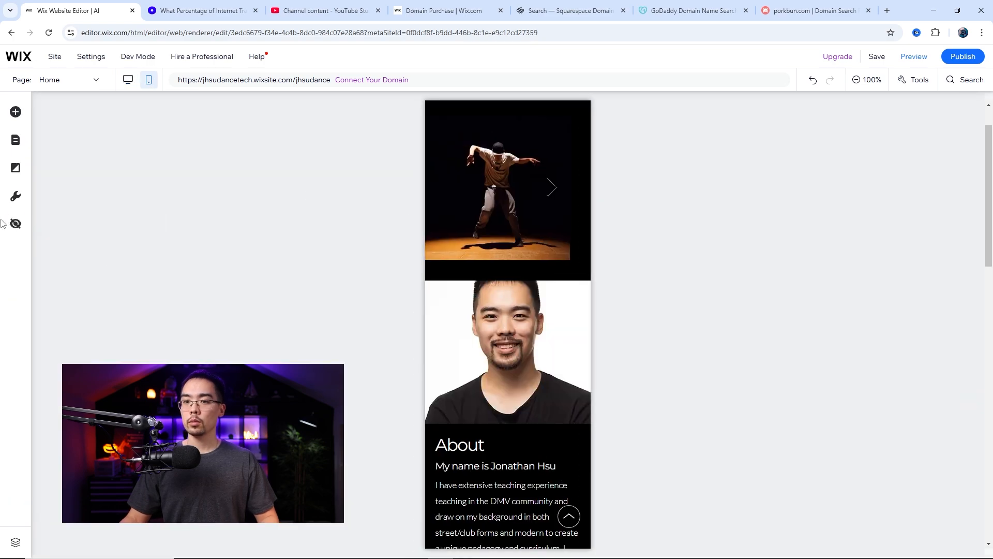
{"action": "left_click", "coordinate": [15, 223]}
{"action": "left_click", "coordinate": [184, 218]}
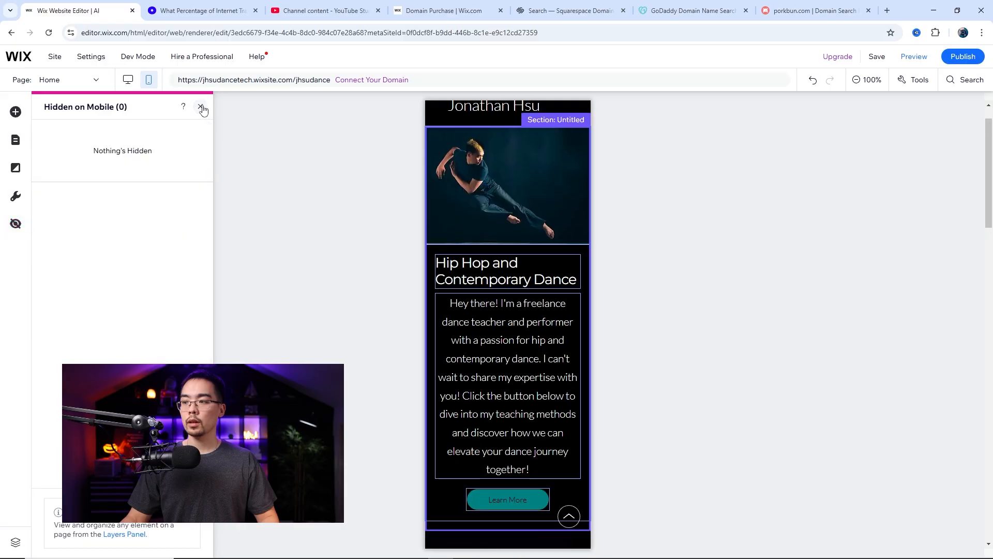
{"action": "left_click", "coordinate": [201, 108]}
Reduce the mobile font size of the introductory paragraph under the Hip Hop and Contemporary Dance heading
{"action": "left_click", "coordinate": [498, 358]}
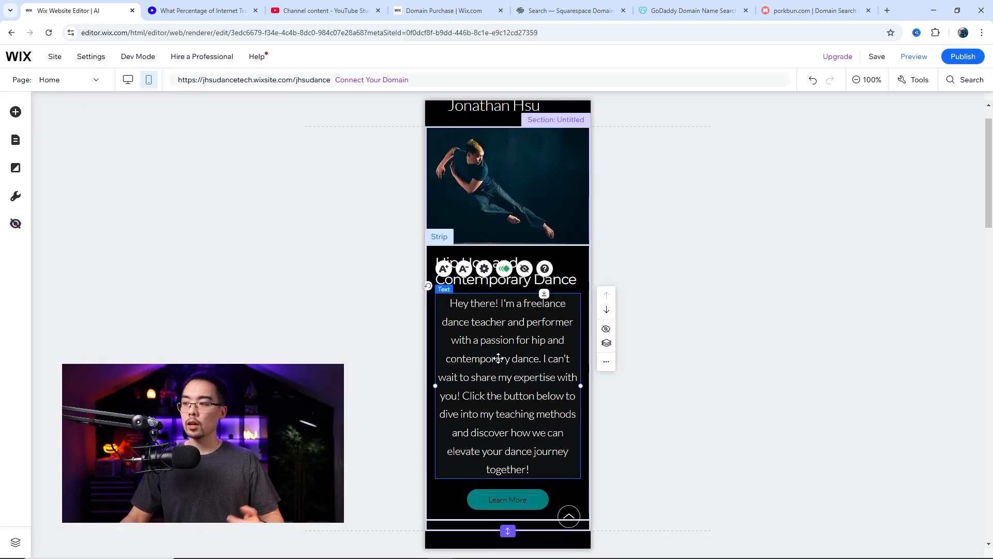
{"action": "left_click", "coordinate": [606, 362]}
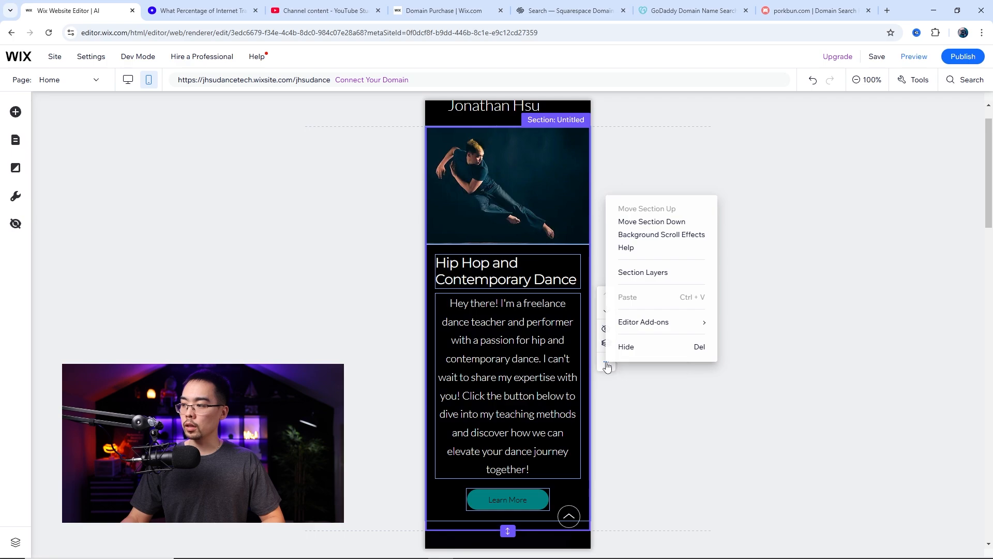
{"action": "left_click", "coordinate": [519, 348]}
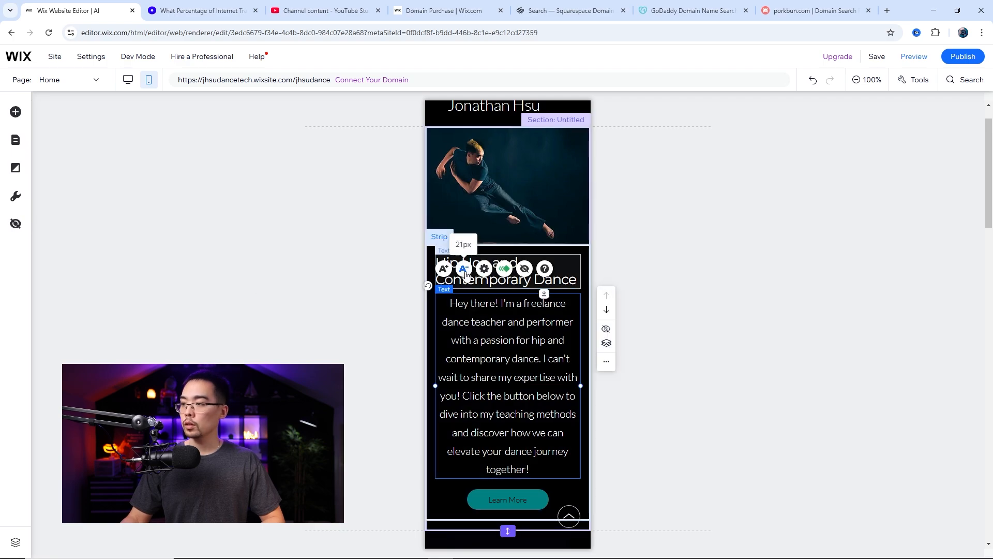
{"action": "left_click", "coordinate": [464, 269]}
{"action": "left_click", "coordinate": [463, 269]}
{"action": "left_click", "coordinate": [464, 269]}
{"action": "left_click", "coordinate": [463, 269]}
{"action": "left_click", "coordinate": [464, 269]}
{"action": "left_click", "coordinate": [463, 268]}
{"action": "left_click", "coordinate": [464, 270]}
{"action": "left_click", "coordinate": [464, 270]}
{"action": "left_click", "coordinate": [464, 270]}
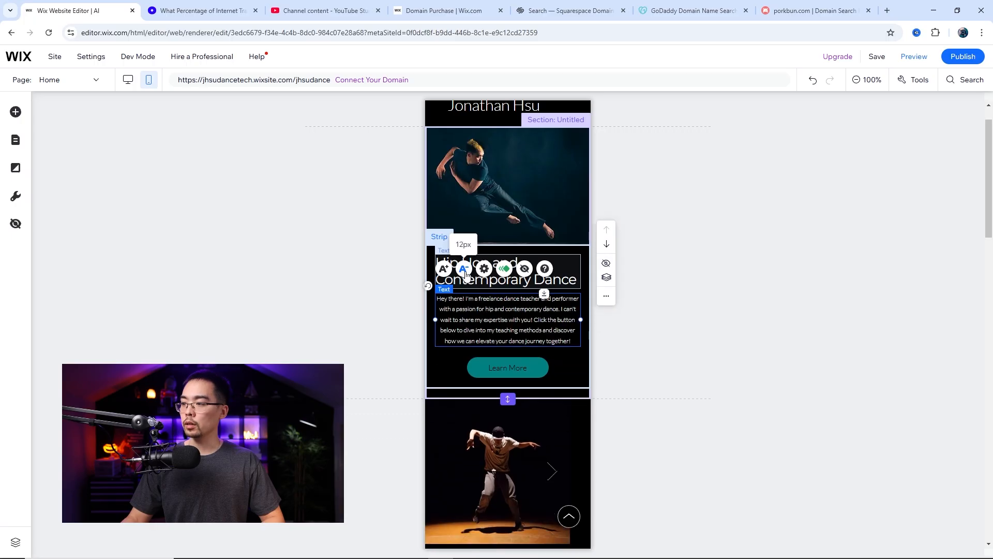
Shorten the dance photo gallery section to remove the empty space above the About Me section
{"action": "scroll", "coordinate": [474, 274], "scroll_direction": "down", "scroll_amount": 4}
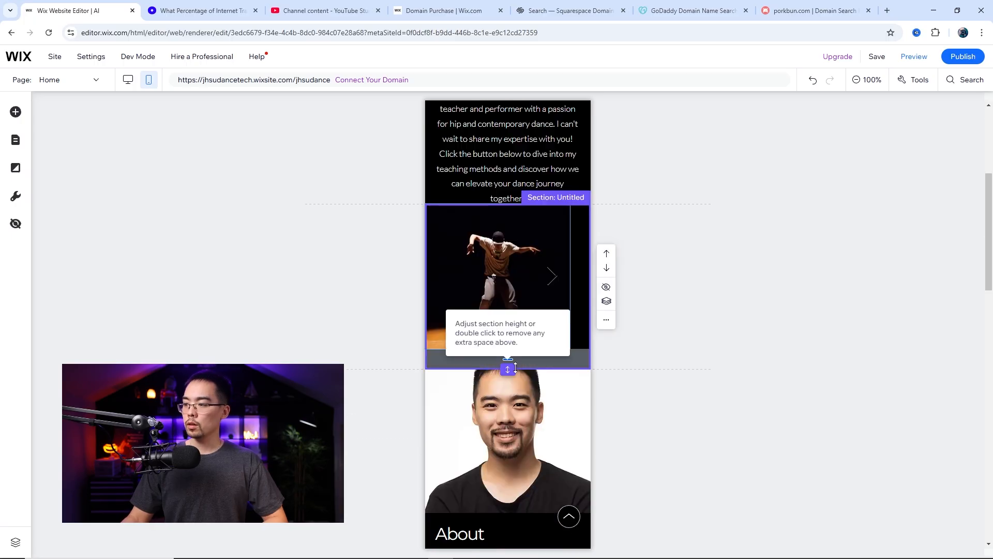
{"action": "left_click_drag", "start_coordinate": [511, 367], "coordinate": [511, 349]}
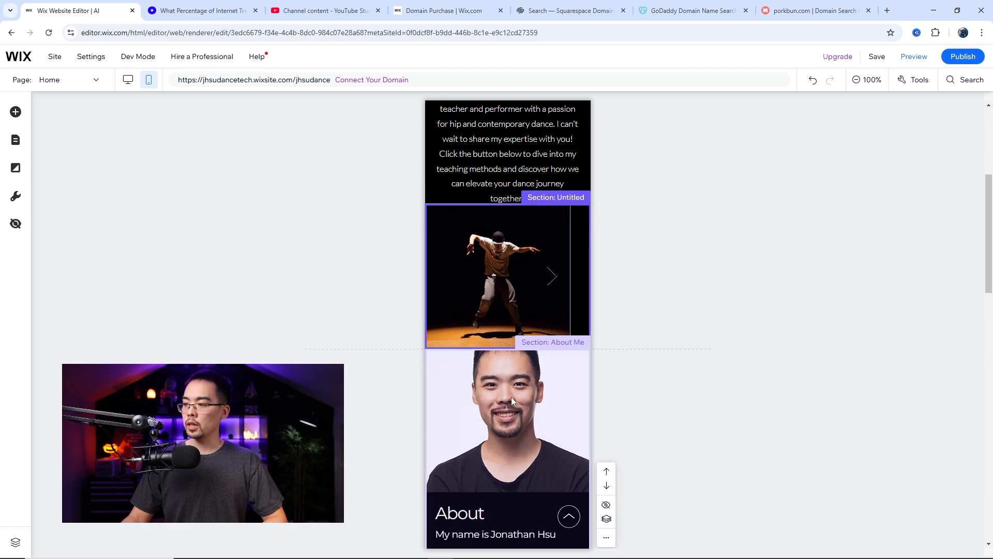
Reduce the mobile font size of the biography paragraph in the About Me section
{"action": "scroll", "coordinate": [512, 378], "scroll_direction": "down", "scroll_amount": 5}
{"action": "left_click", "coordinate": [525, 338]}
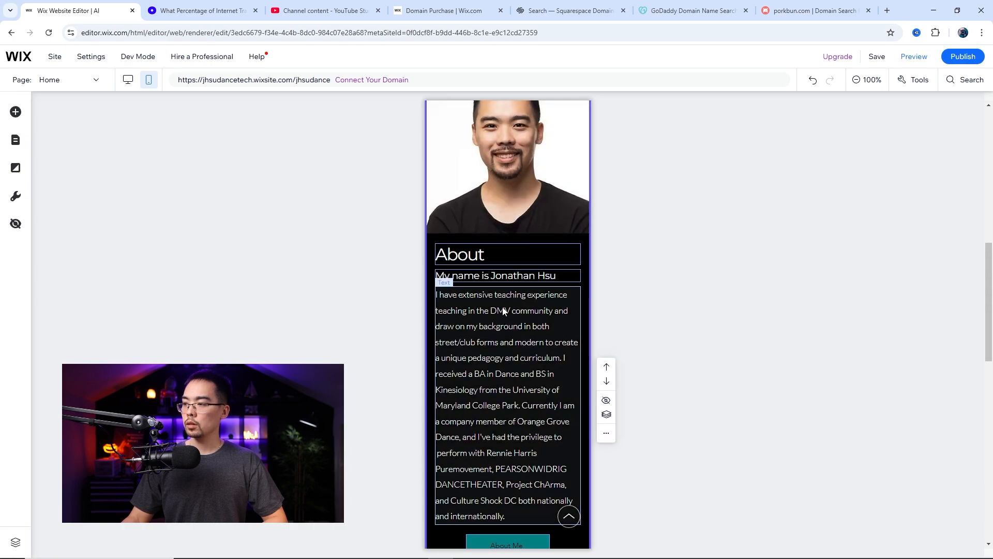
{"action": "left_click", "coordinate": [492, 400]}
{"action": "left_click", "coordinate": [464, 263]}
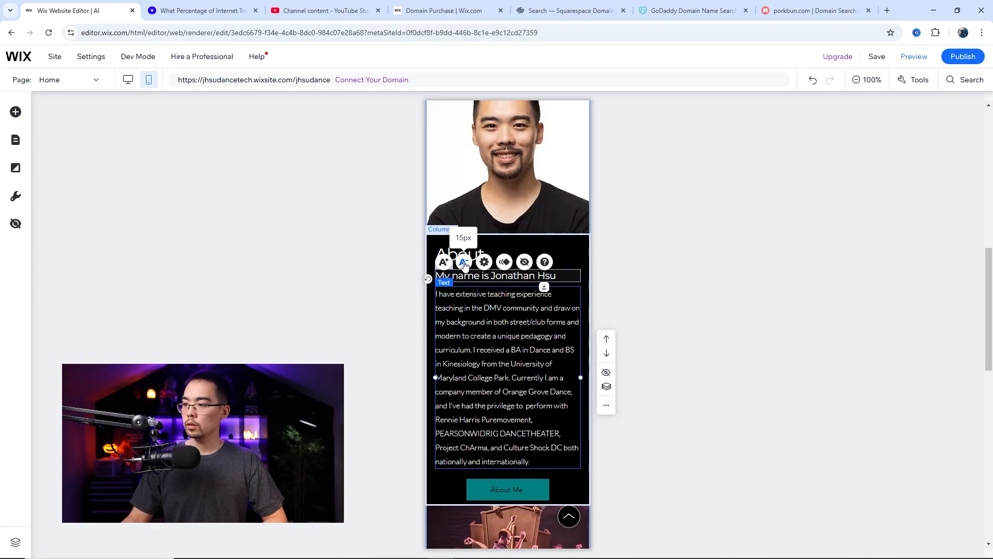
Remove the extra space at the end of the Dance film project with students section
{"action": "scroll", "coordinate": [529, 333], "scroll_direction": "down", "scroll_amount": 10}
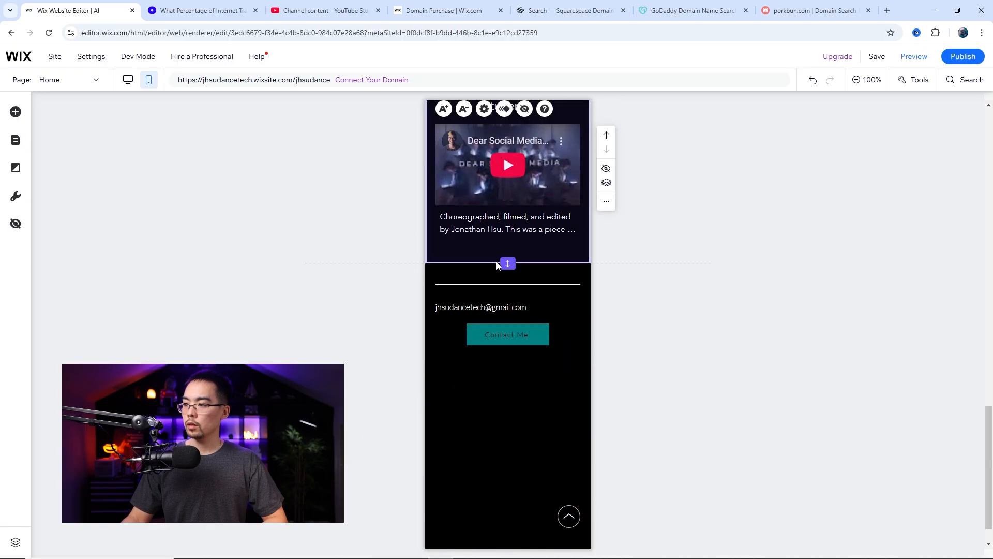
{"action": "double_click", "coordinate": [507, 264]}
Centre the e-mail text in the mobile footer and shorten the footer to end just below the Contact Me button
{"action": "left_click", "coordinate": [503, 350]}
{"action": "scroll", "coordinate": [504, 350], "scroll_direction": "down", "scroll_amount": 1}
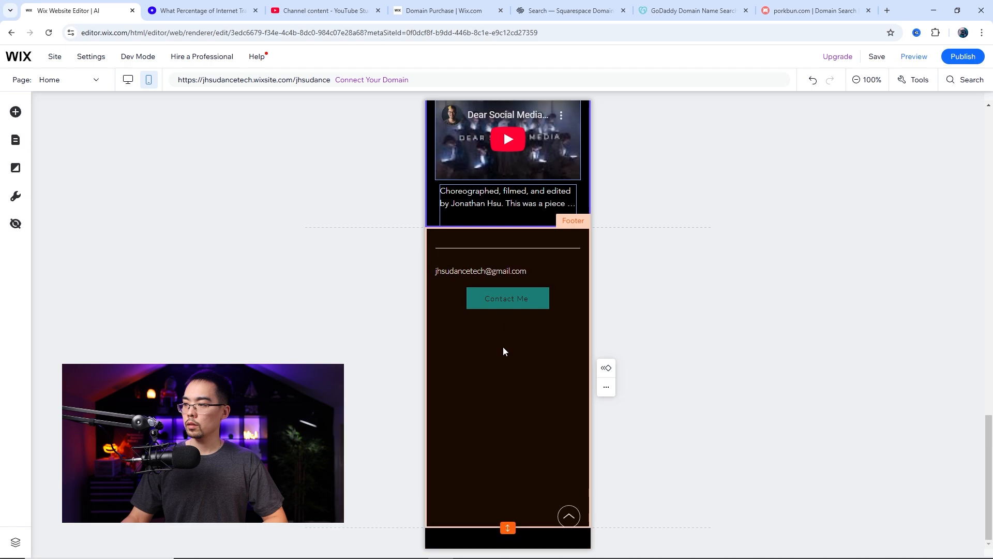
{"action": "left_click", "coordinate": [482, 271]}
{"action": "left_click", "coordinate": [484, 239]}
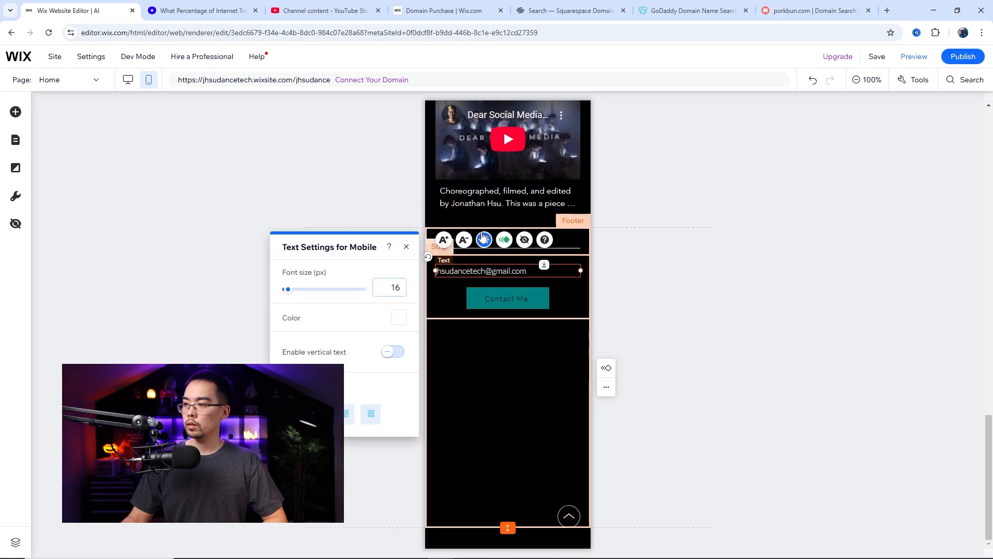
{"action": "left_click", "coordinate": [407, 247]}
{"action": "left_click_drag", "start_coordinate": [507, 528], "coordinate": [504, 426]}
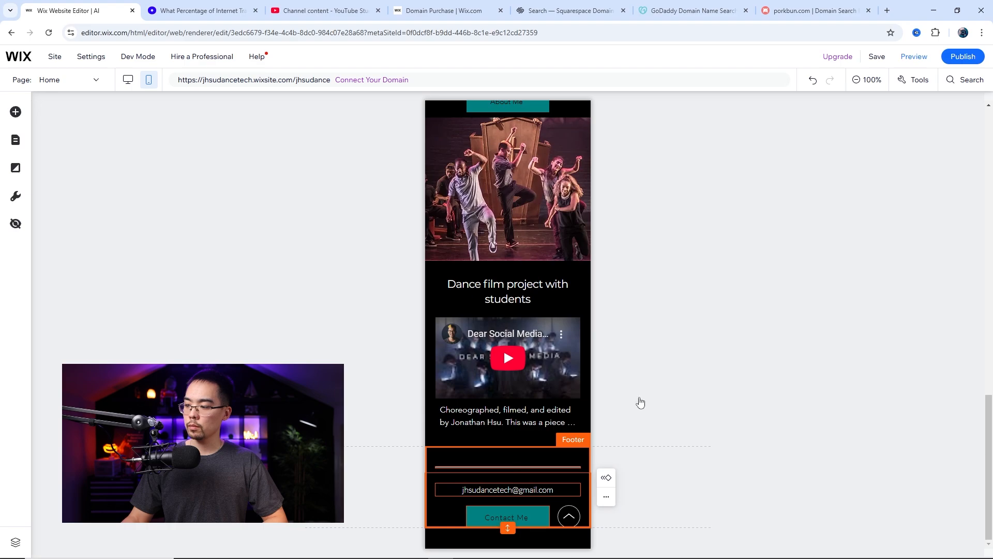
Try moving the About Me section below the Dance film project section and move it back up
{"action": "scroll", "coordinate": [604, 349], "scroll_direction": "up", "scroll_amount": 10}
{"action": "scroll", "coordinate": [604, 348], "scroll_direction": "down", "scroll_amount": 6}
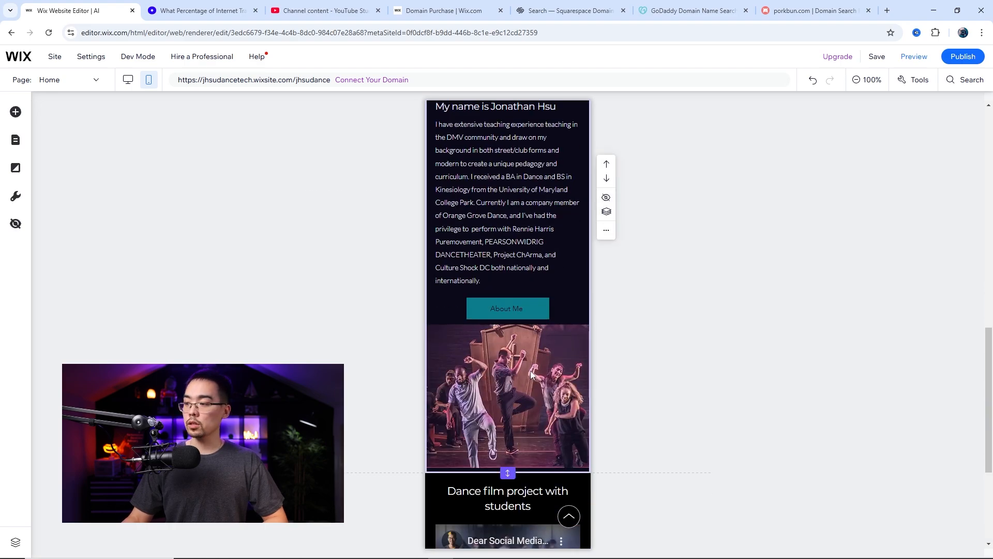
{"action": "scroll", "coordinate": [532, 373], "scroll_direction": "up", "scroll_amount": 2}
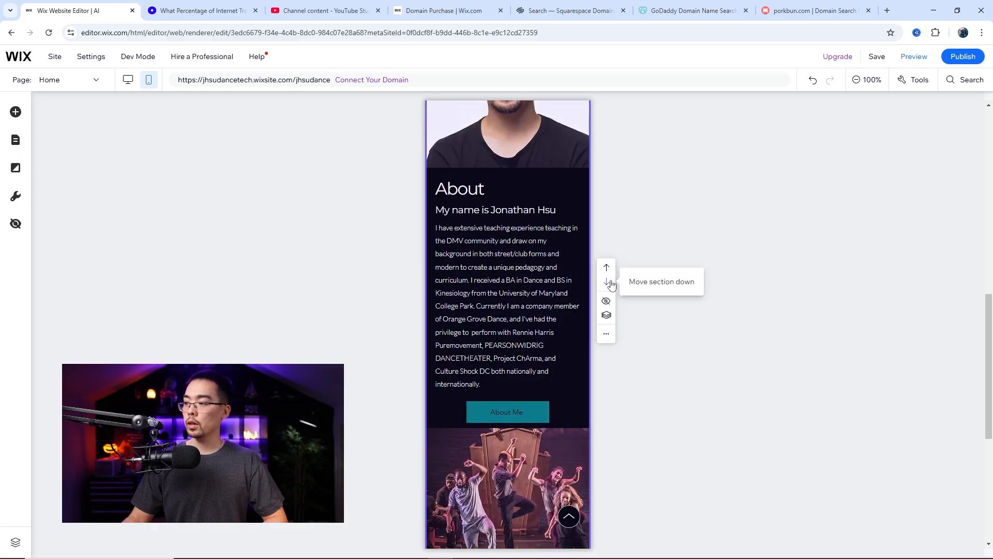
{"action": "left_click", "coordinate": [607, 282]}
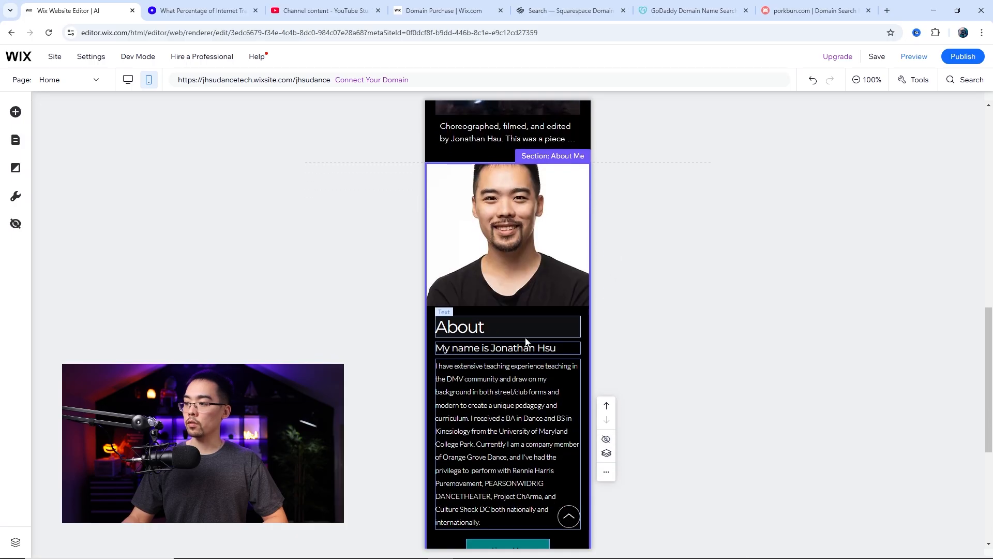
{"action": "left_click", "coordinate": [606, 302]}
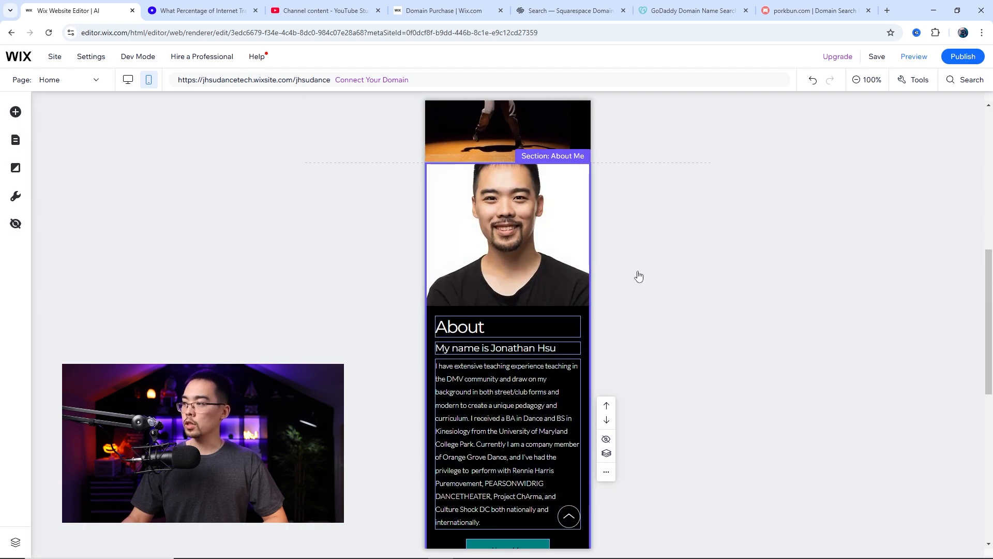
Set the mobile header's scroll behaviour to Freezes
{"action": "scroll", "coordinate": [595, 274], "scroll_direction": "up", "scroll_amount": 10}
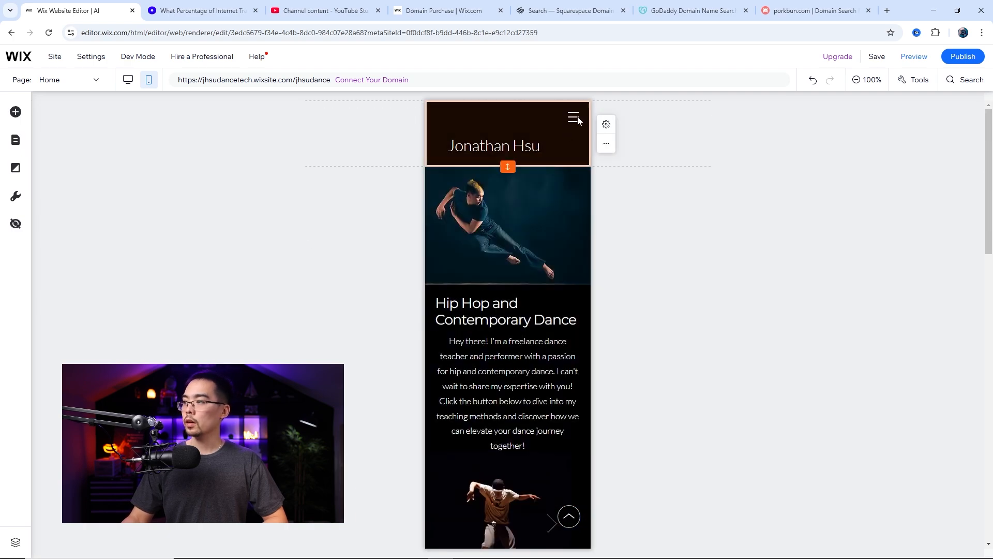
{"action": "left_click", "coordinate": [607, 125]}
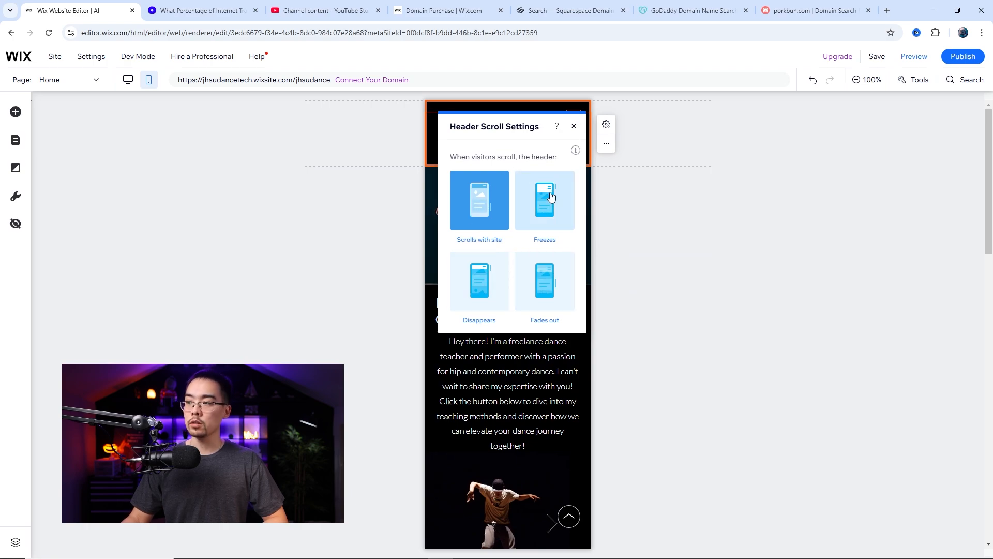
{"action": "left_click", "coordinate": [573, 127]}
{"action": "scroll", "coordinate": [527, 227], "scroll_direction": "down", "scroll_amount": 3}
{"action": "scroll", "coordinate": [527, 228], "scroll_direction": "up", "scroll_amount": 3}
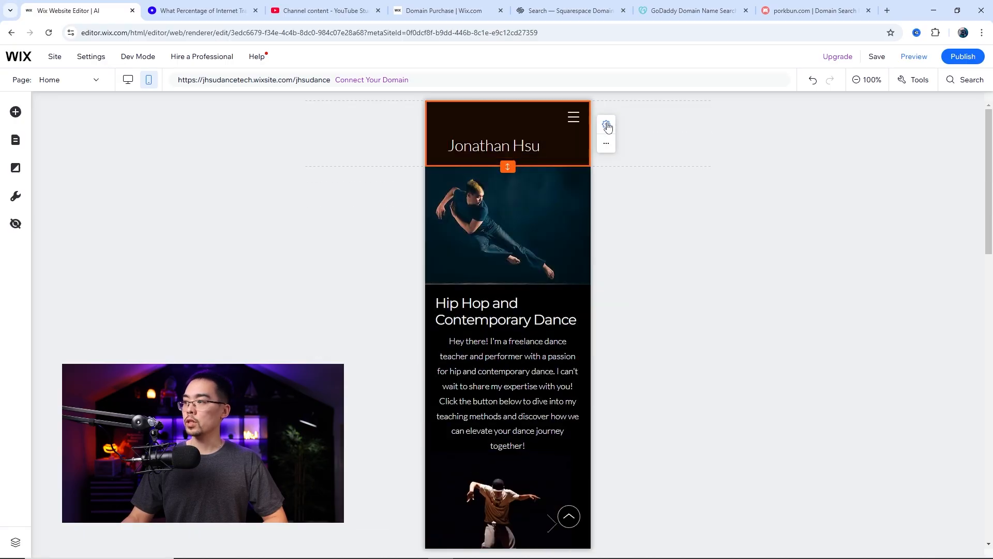
{"action": "left_click", "coordinate": [606, 125]}
{"action": "left_click", "coordinate": [546, 192]}
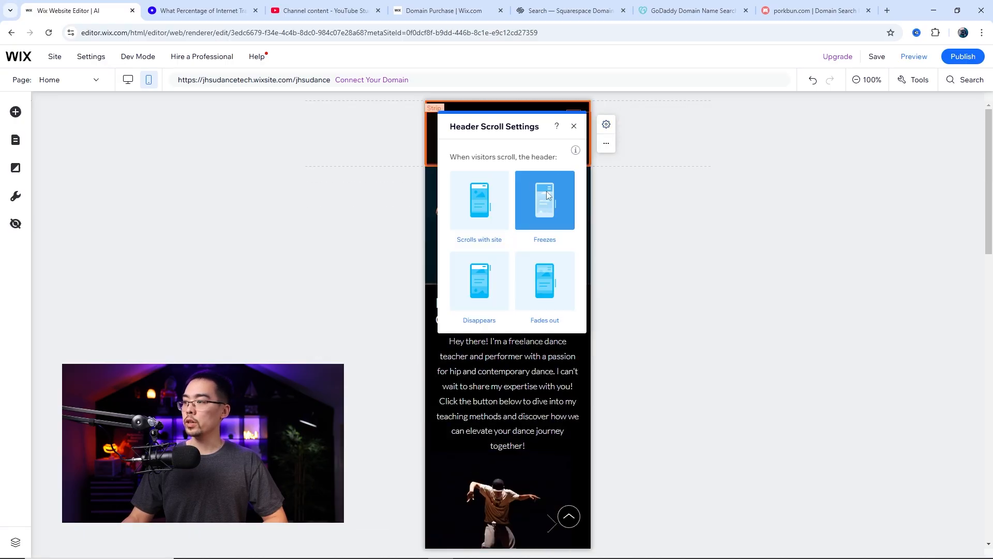
{"action": "left_click", "coordinate": [574, 127]}
{"action": "scroll", "coordinate": [525, 207], "scroll_direction": "down", "scroll_amount": 3}
{"action": "scroll", "coordinate": [526, 207], "scroll_direction": "up", "scroll_amount": 3}
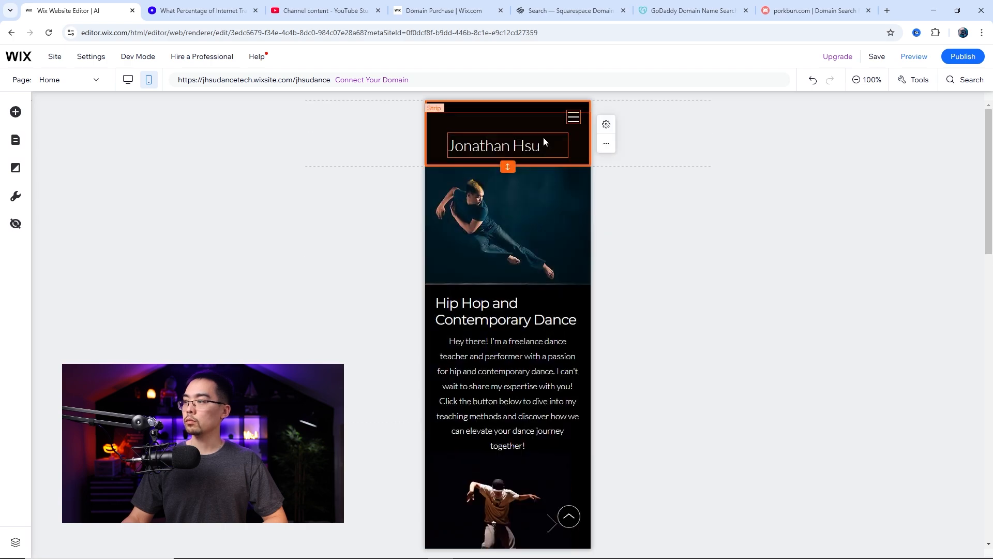
Preview the mobile home page to check how the header behaves while scrolling, and return to the editor
{"action": "left_click", "coordinate": [541, 121]}
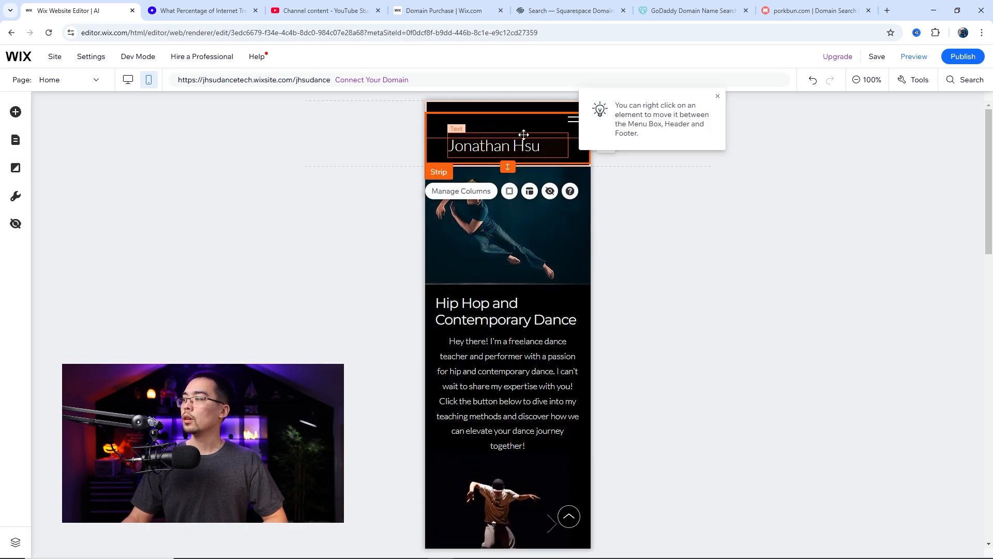
{"action": "left_click", "coordinate": [674, 238]}
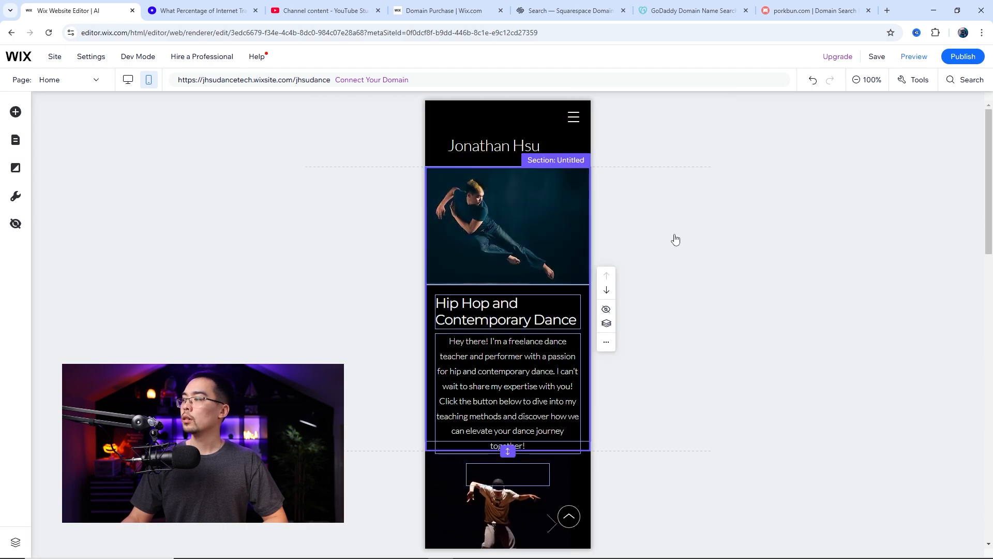
{"action": "left_click", "coordinate": [914, 57]}
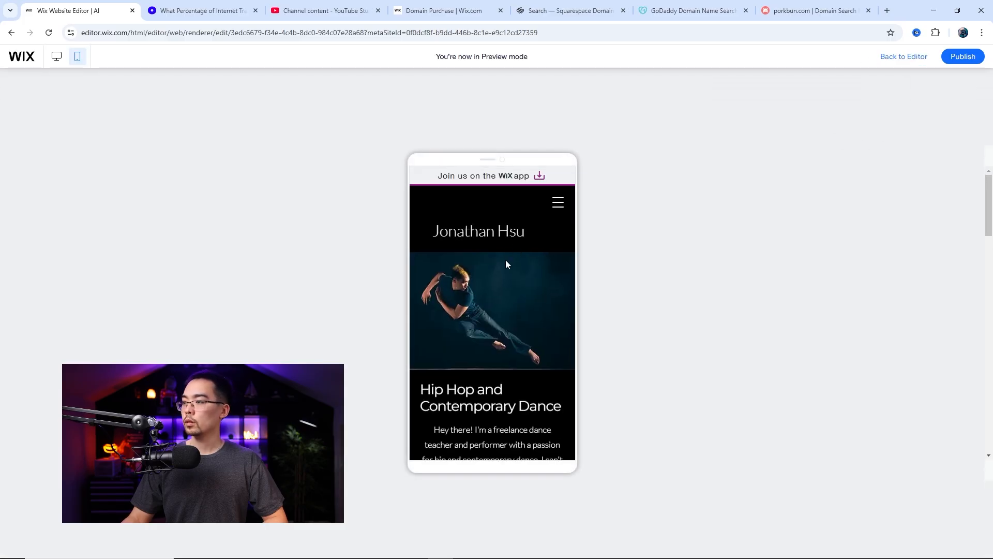
{"action": "scroll", "coordinate": [506, 264], "scroll_direction": "down", "scroll_amount": 5}
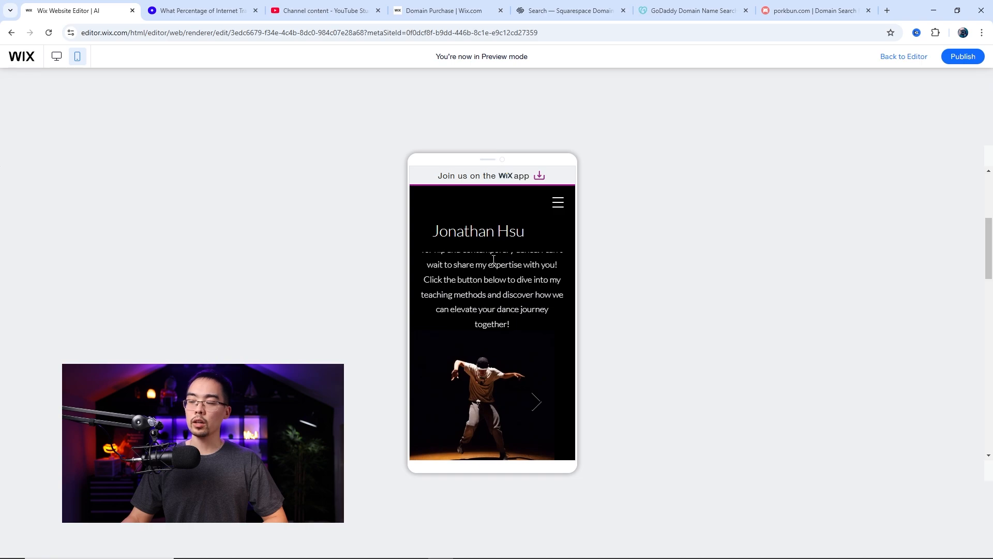
{"action": "scroll", "coordinate": [493, 260], "scroll_direction": "down", "scroll_amount": 3}
{"action": "scroll", "coordinate": [492, 261], "scroll_direction": "up", "scroll_amount": 10}
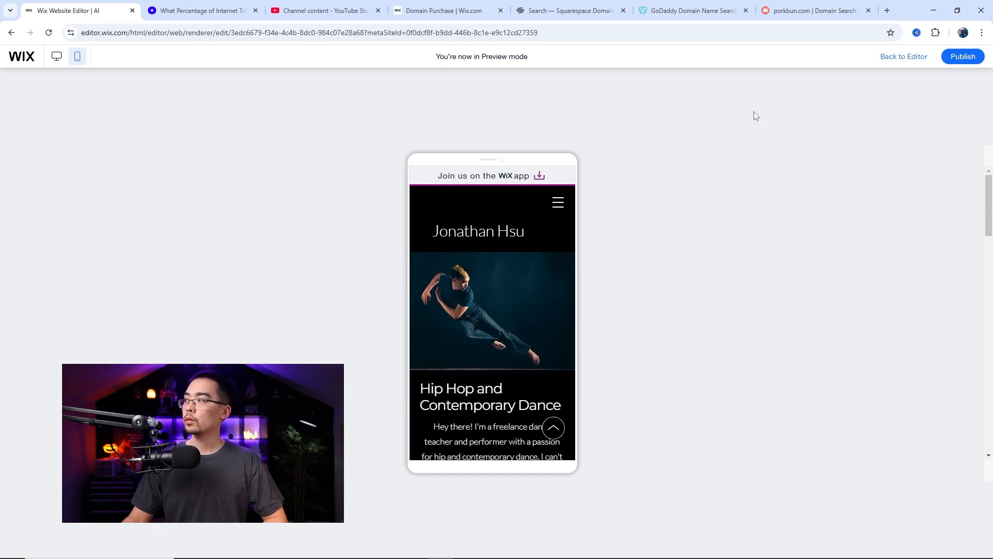
{"action": "left_click", "coordinate": [907, 57]}
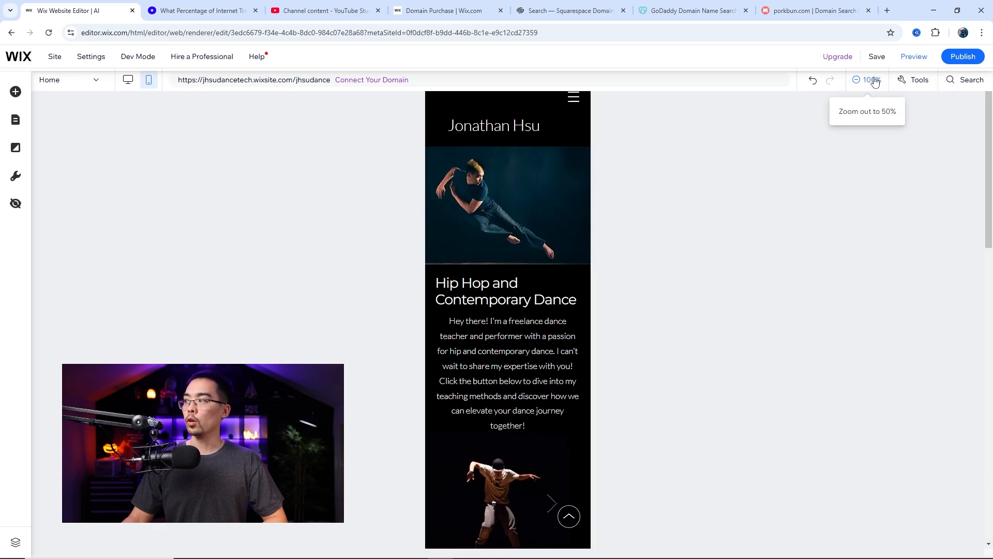
Set the mobile header's scroll behaviour back to Scrolls with site
{"action": "left_click", "coordinate": [579, 136]}
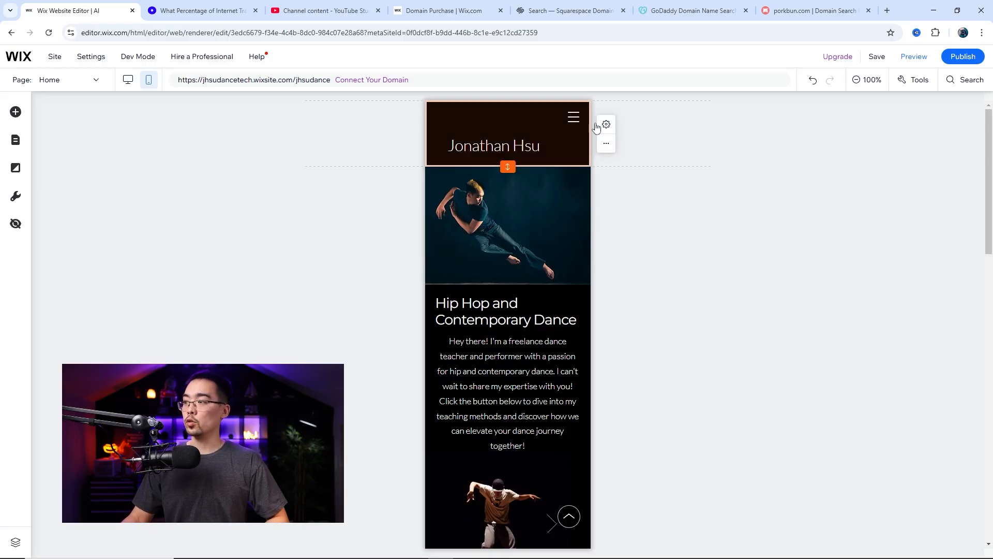
{"action": "left_click", "coordinate": [606, 124]}
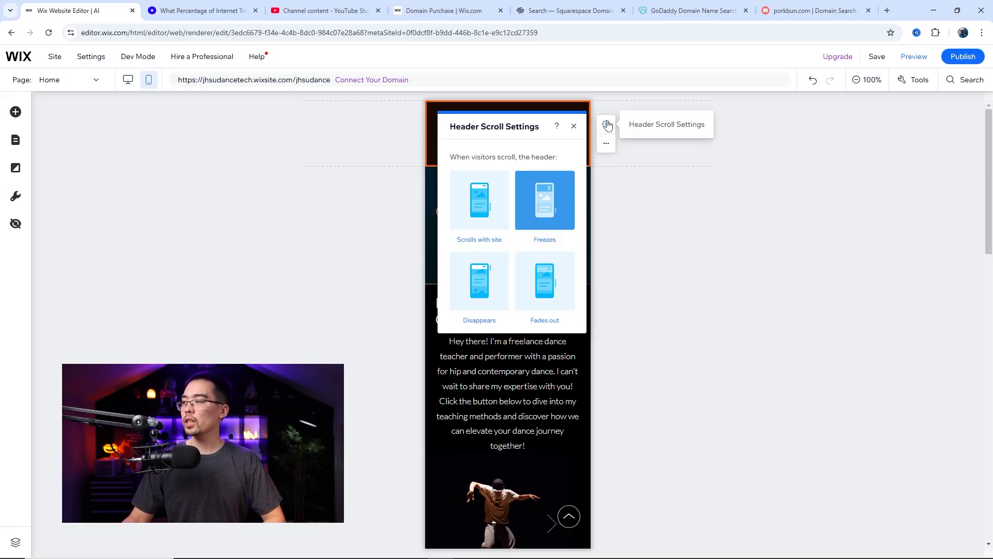
{"action": "left_click", "coordinate": [489, 206]}
{"action": "left_click", "coordinate": [573, 127]}
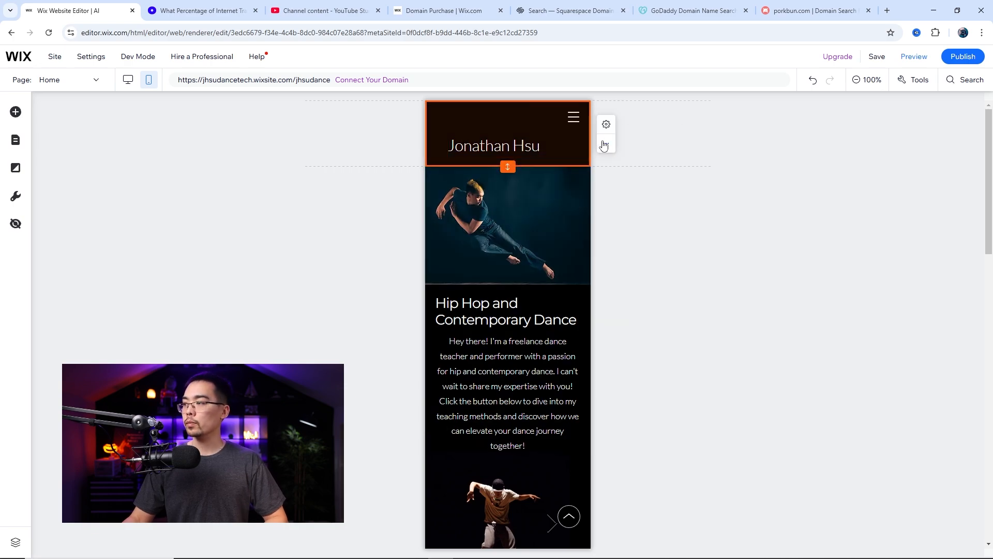
{"action": "right_click", "coordinate": [603, 144]}
{"action": "left_click", "coordinate": [629, 286]}
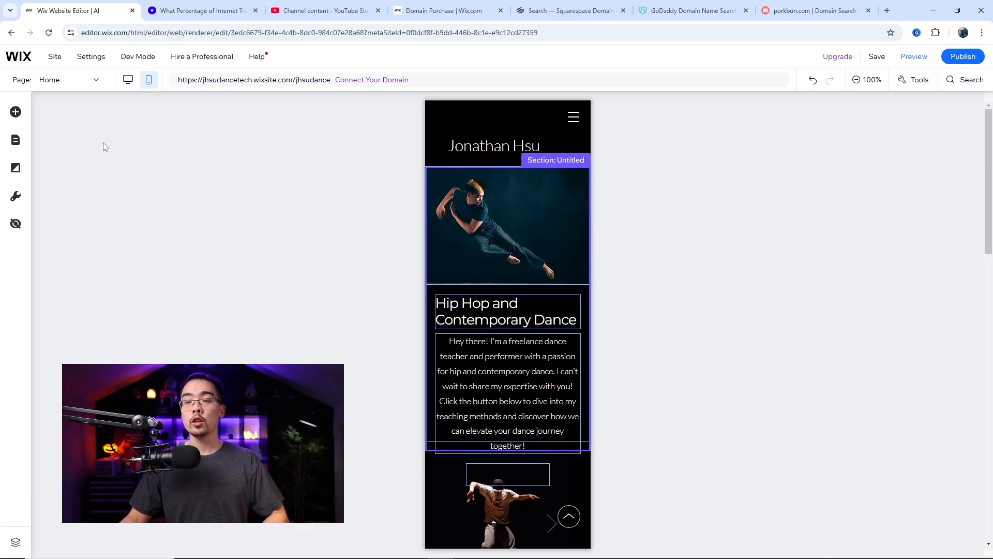
On the About page, set the View Resume button's text size to 16 px in the mobile design
{"action": "left_click", "coordinate": [75, 86]}
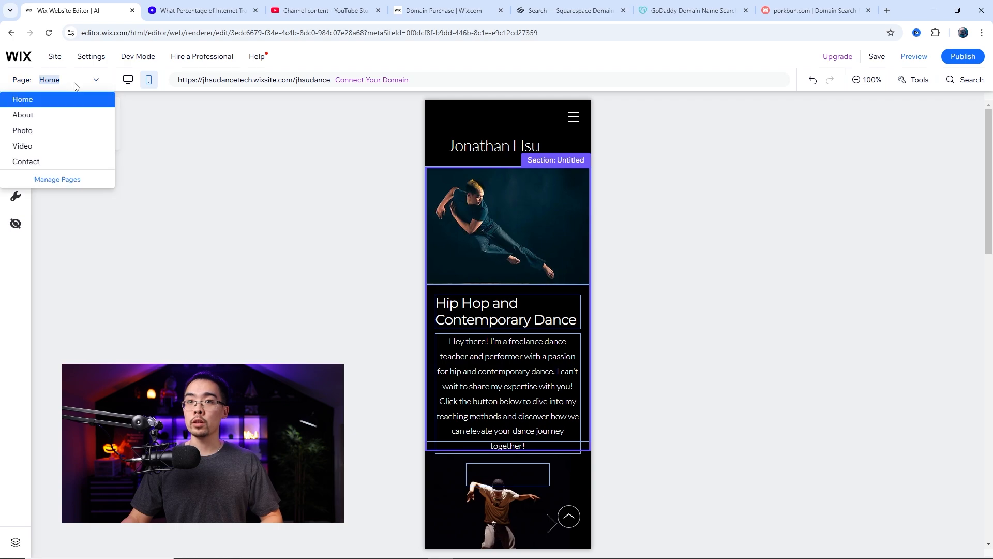
{"action": "left_click", "coordinate": [35, 117]}
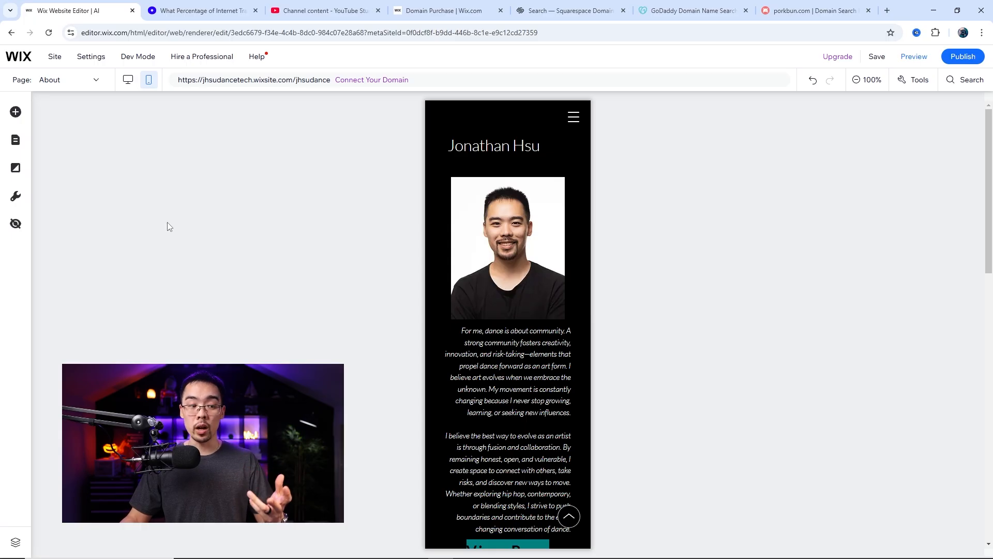
{"action": "scroll", "coordinate": [506, 282], "scroll_direction": "down", "scroll_amount": 3}
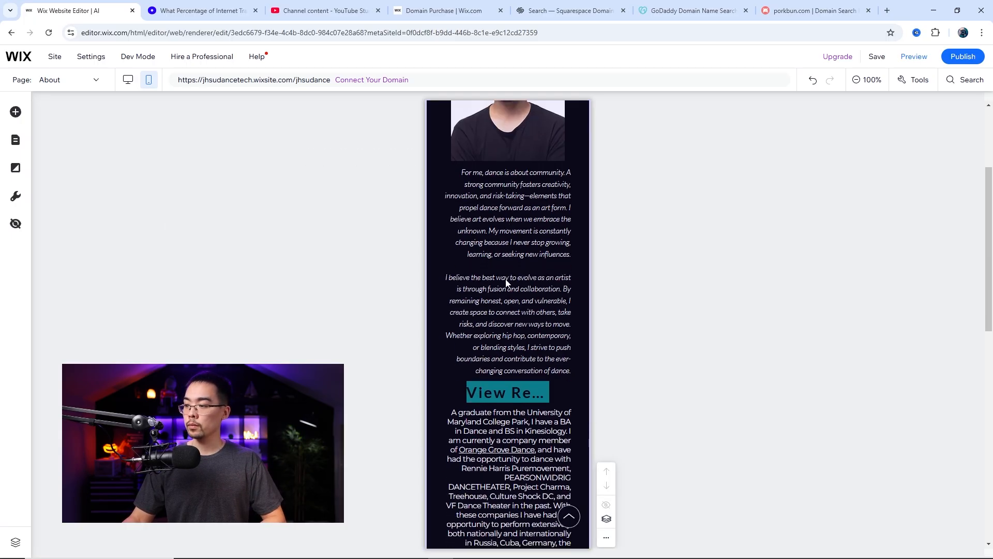
{"action": "scroll", "coordinate": [505, 279], "scroll_direction": "down", "scroll_amount": 3}
{"action": "left_click", "coordinate": [507, 240]}
{"action": "left_click", "coordinate": [475, 203]}
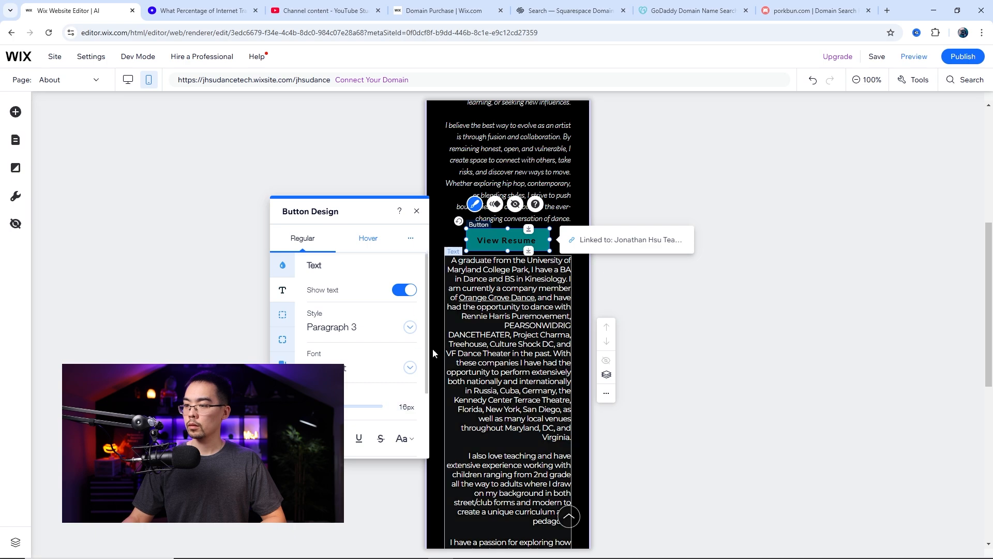
On the Photo page, set the discovery call button's mobile text size to 13 px
{"action": "scroll", "coordinate": [492, 288], "scroll_direction": "down", "scroll_amount": 8}
{"action": "left_click", "coordinate": [505, 249]}
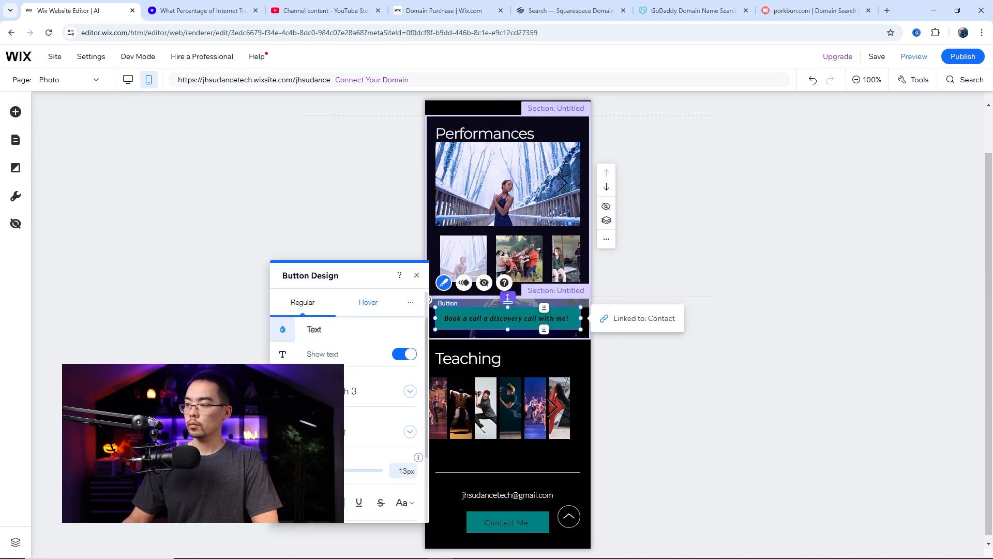
{"action": "left_click", "coordinate": [416, 274]}
{"action": "scroll", "coordinate": [525, 169], "scroll_direction": "up", "scroll_amount": 2}
Check the Video page, and on the Contact page set the "Book Your Call HERE!" button's text size to 14 px
{"action": "left_click", "coordinate": [94, 81]}
{"action": "left_click", "coordinate": [22, 146]}
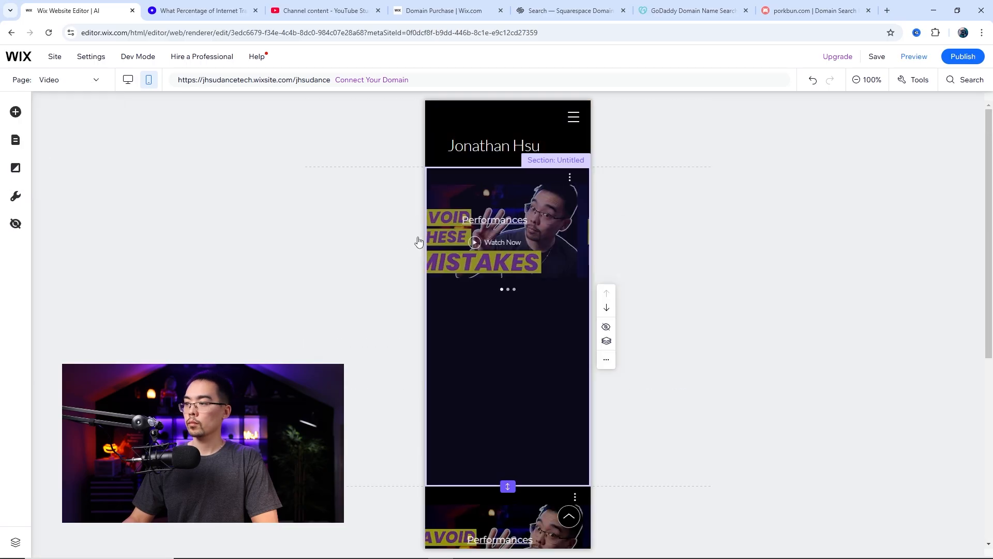
{"action": "left_click", "coordinate": [94, 80]}
{"action": "left_click", "coordinate": [46, 162]}
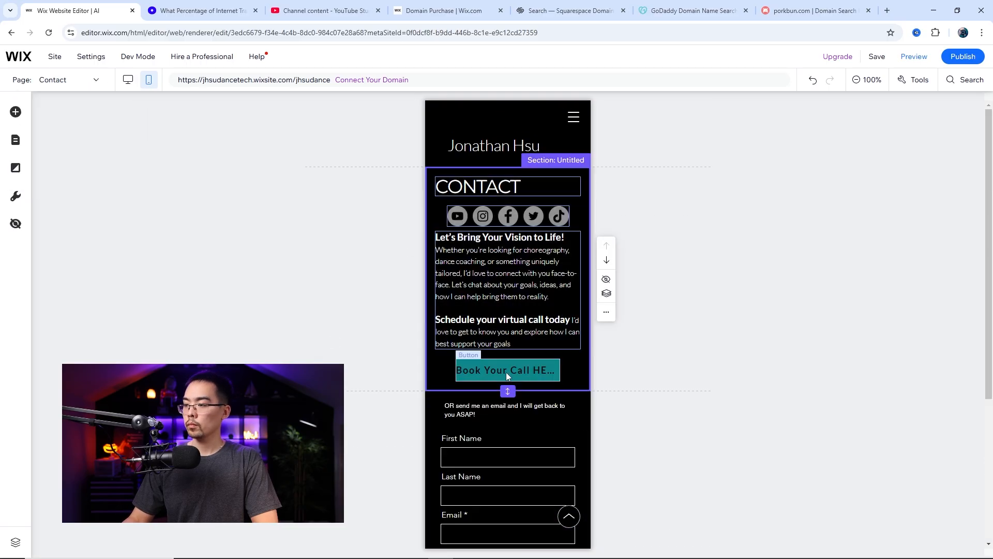
{"action": "left_click", "coordinate": [506, 373]}
{"action": "left_click", "coordinate": [465, 334]}
{"action": "left_click", "coordinate": [320, 354]}
{"action": "left_click", "coordinate": [404, 470]}
{"action": "type", "text": "14"}
{"action": "left_click", "coordinate": [415, 275]}
{"action": "scroll", "coordinate": [523, 305], "scroll_direction": "down", "scroll_amount": 1}
{"action": "scroll", "coordinate": [522, 303], "scroll_direction": "up", "scroll_amount": 1}
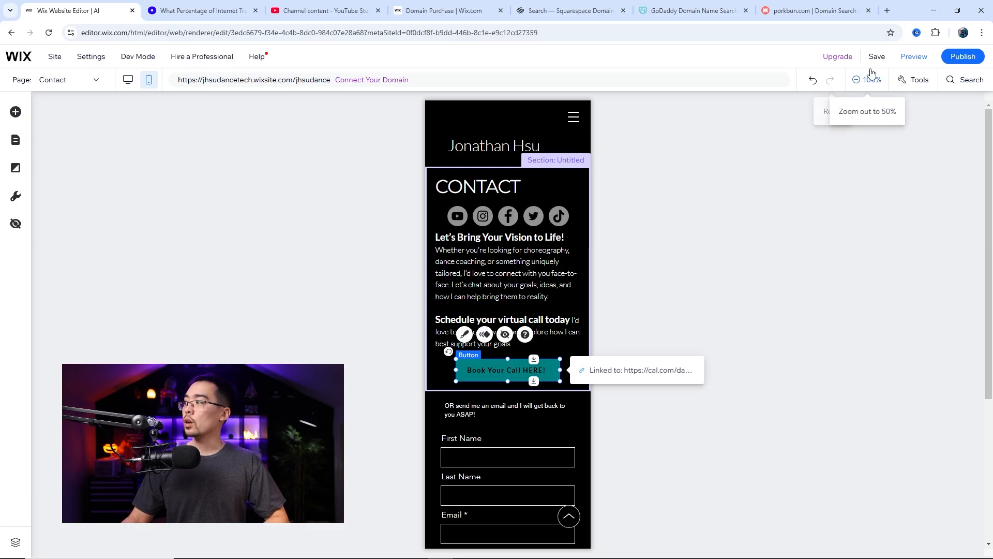
Preview the mobile Contact page from the social icons down to the form and footer
{"action": "left_click", "coordinate": [914, 56]}
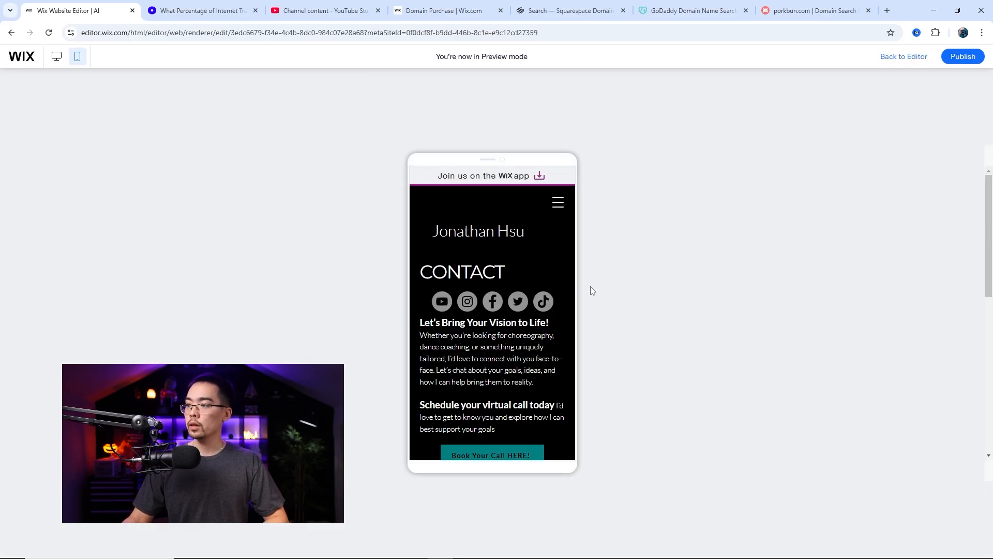
{"action": "scroll", "coordinate": [495, 306], "scroll_direction": "down", "scroll_amount": 5}
{"action": "scroll", "coordinate": [494, 307], "scroll_direction": "down", "scroll_amount": 2}
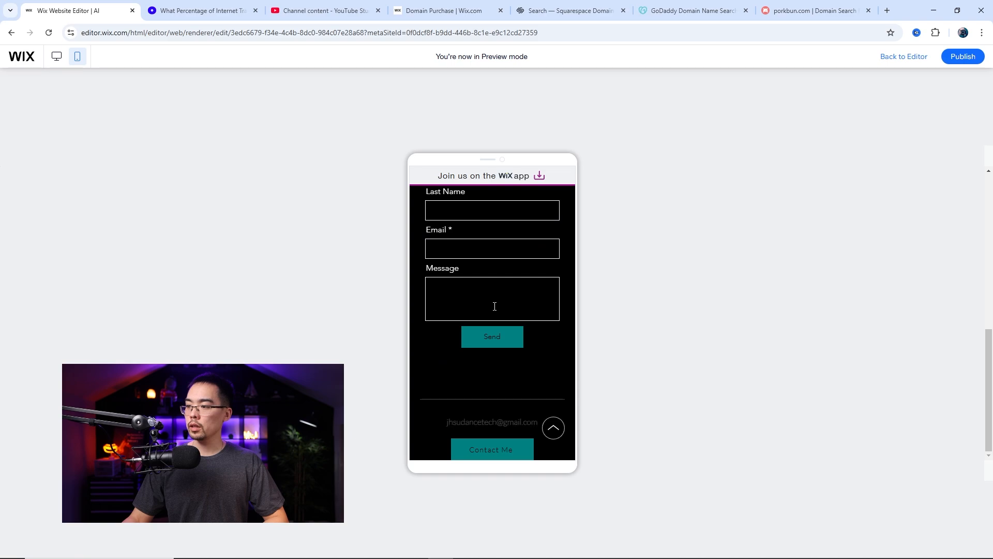
{"action": "scroll", "coordinate": [495, 306], "scroll_direction": "up", "scroll_amount": 10}
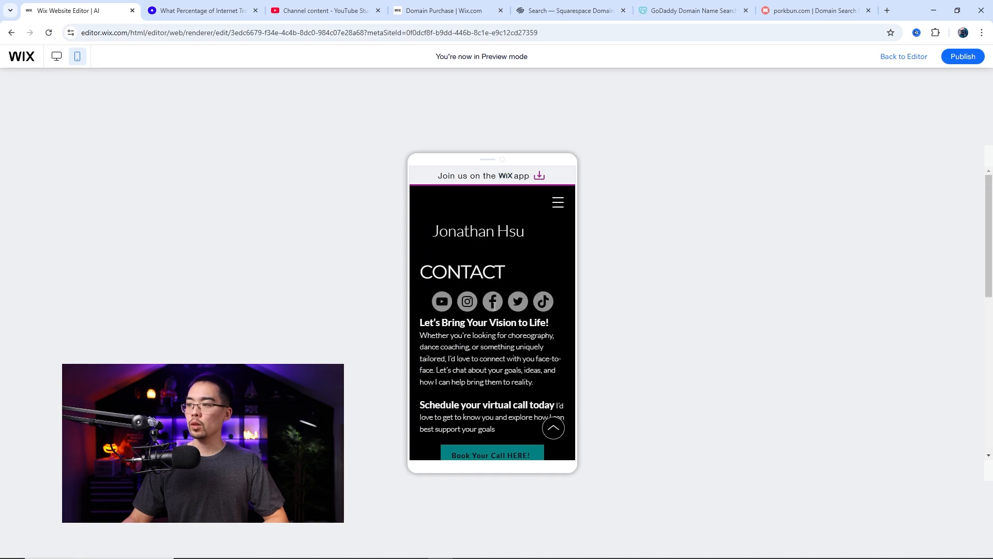
Test the Photo anchor link in the previewed mobile menu and review the home page sections
{"action": "left_click", "coordinate": [558, 203]}
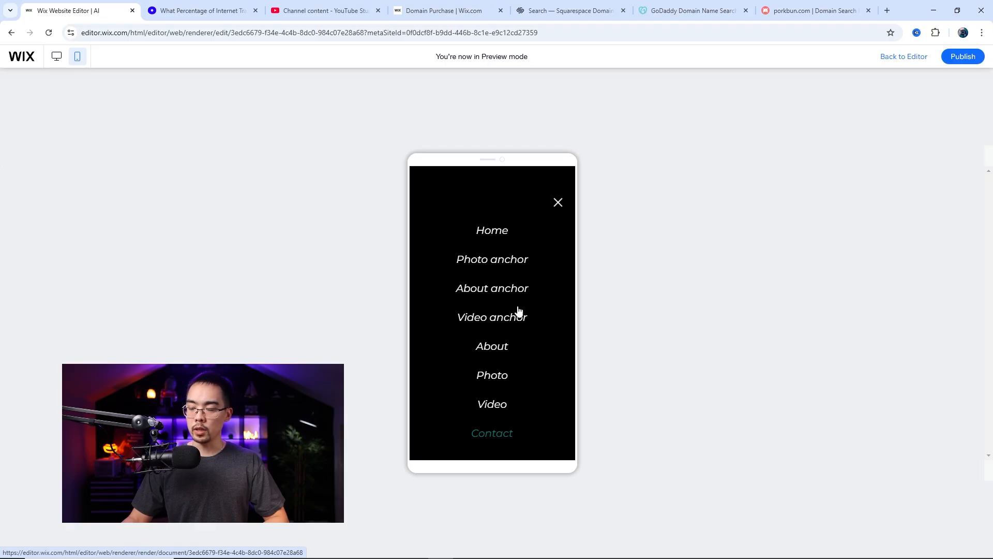
{"action": "left_click", "coordinate": [494, 264]}
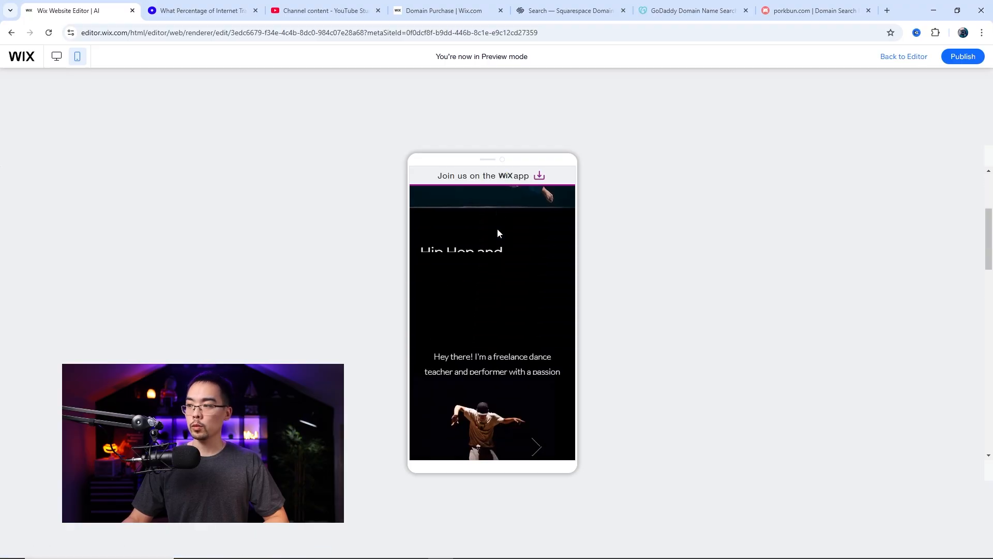
{"action": "scroll", "coordinate": [495, 287], "scroll_direction": "down", "scroll_amount": 4}
{"action": "scroll", "coordinate": [496, 288], "scroll_direction": "down", "scroll_amount": 5}
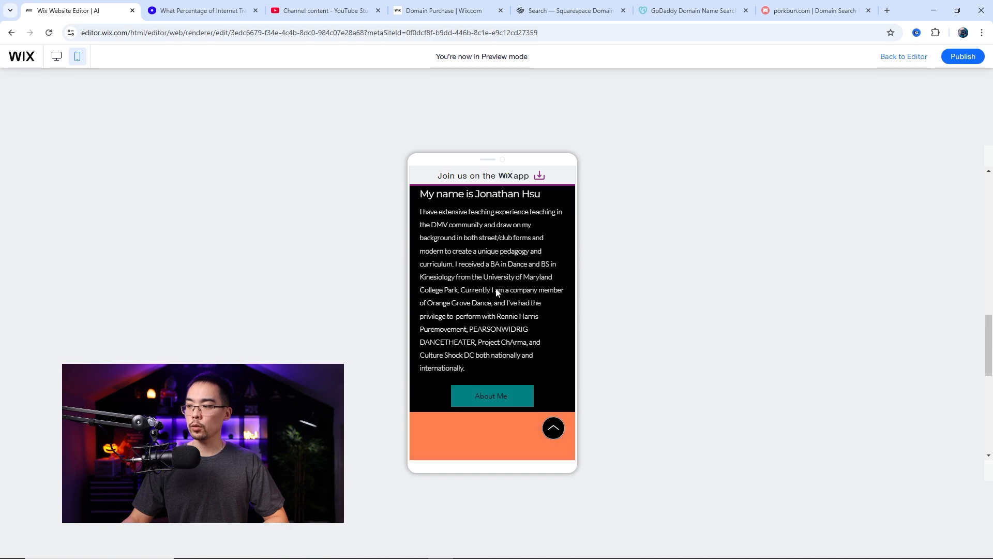
{"action": "scroll", "coordinate": [495, 287], "scroll_direction": "up", "scroll_amount": 15}
{"action": "scroll", "coordinate": [495, 292], "scroll_direction": "down", "scroll_amount": 5}
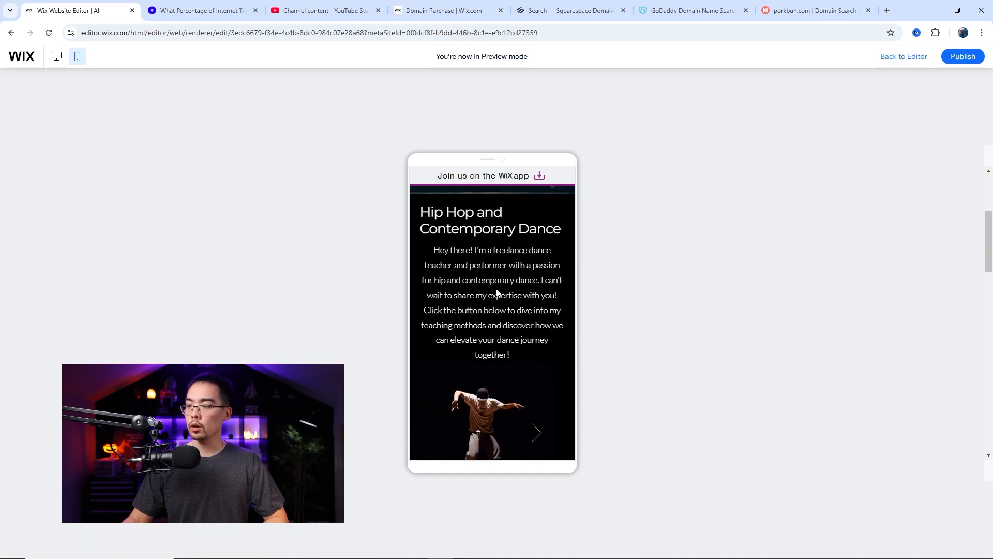
Step through the home page gallery images in the preview, and open the About page to review its layout
{"action": "left_click", "coordinate": [537, 310]}
{"action": "left_click", "coordinate": [538, 309]}
{"action": "left_click", "coordinate": [538, 310]}
{"action": "scroll", "coordinate": [488, 387], "scroll_direction": "down", "scroll_amount": 11}
{"action": "scroll", "coordinate": [492, 366], "scroll_direction": "up", "scroll_amount": 3}
{"action": "left_click", "coordinate": [492, 365]}
{"action": "scroll", "coordinate": [495, 317], "scroll_direction": "down", "scroll_amount": 12}
{"action": "scroll", "coordinate": [495, 317], "scroll_direction": "up", "scroll_amount": 12}
Go to the Photo page through the previewed mobile menu and check its layout
{"action": "left_click", "coordinate": [557, 202]}
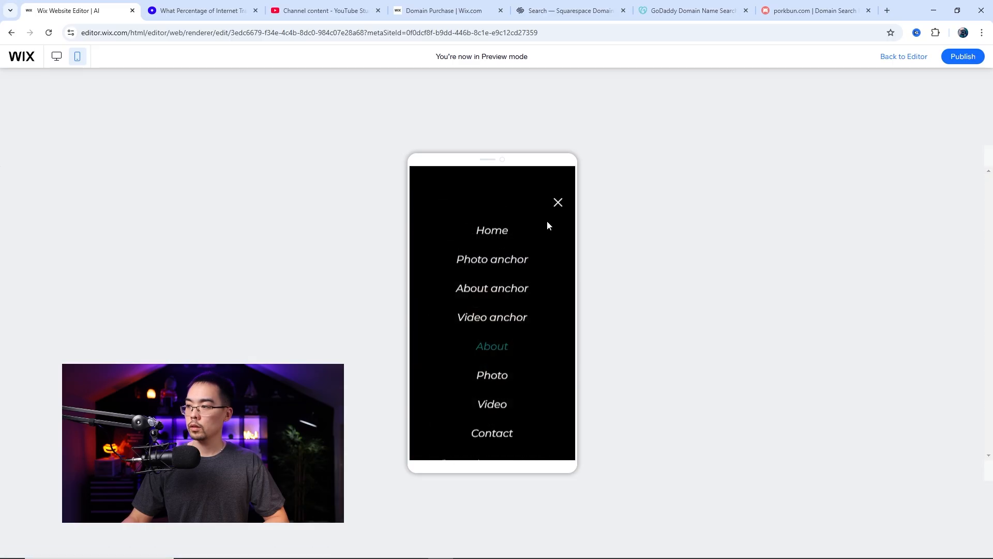
{"action": "left_click", "coordinate": [492, 379]}
{"action": "scroll", "coordinate": [491, 336], "scroll_direction": "down", "scroll_amount": 6}
{"action": "scroll", "coordinate": [517, 258], "scroll_direction": "up", "scroll_amount": 6}
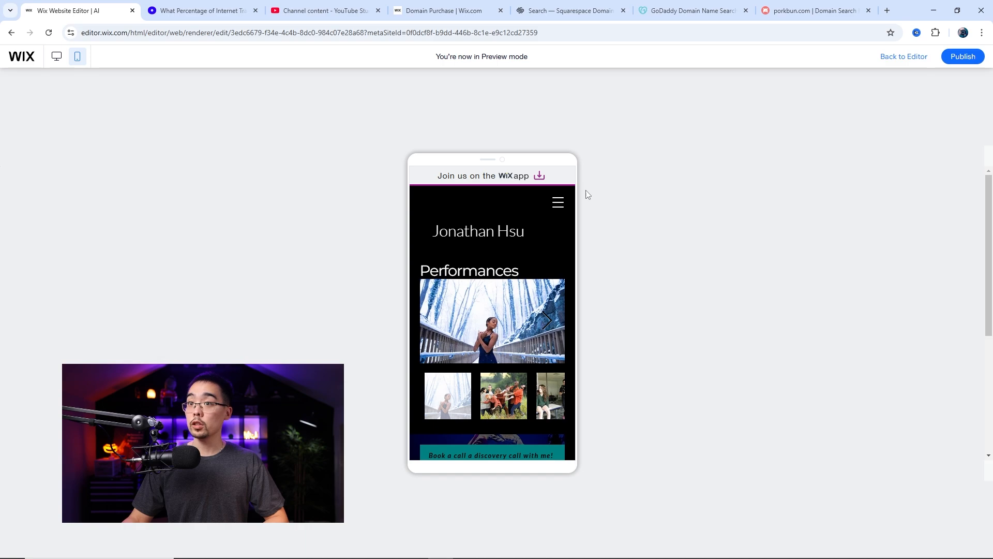
Leave the preview, switch the editor to the desktop version and publish the site
{"action": "left_click", "coordinate": [910, 58]}
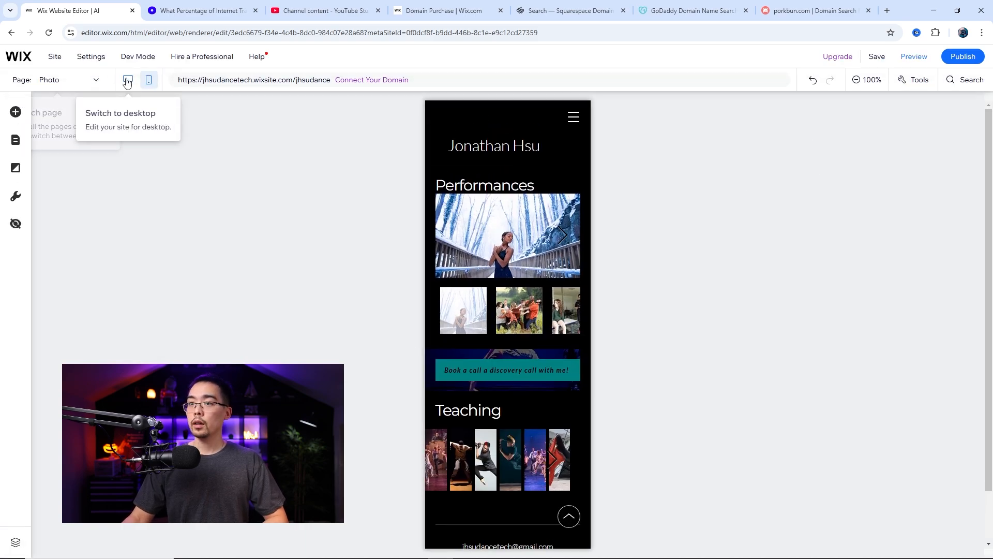
{"action": "left_click", "coordinate": [127, 80]}
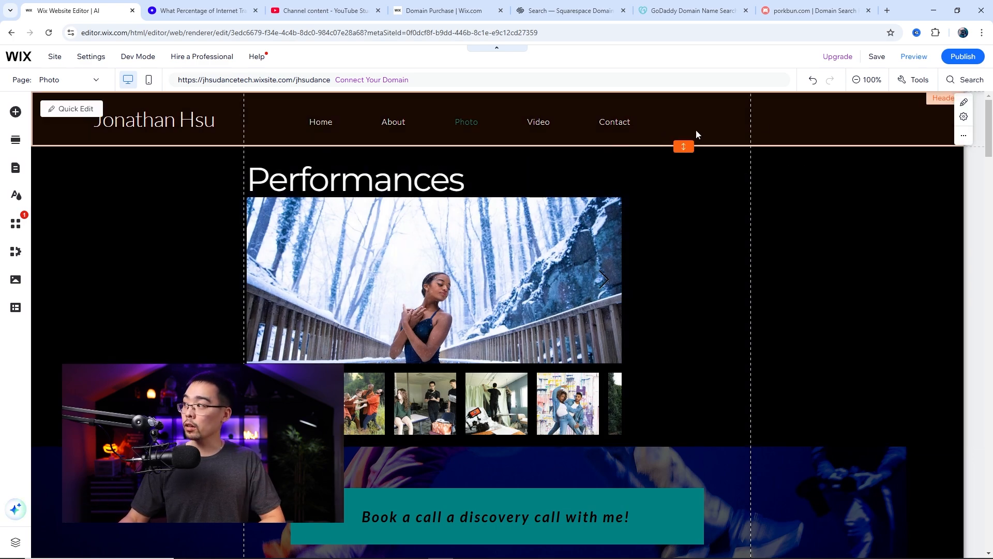
{"action": "left_click", "coordinate": [963, 58]}
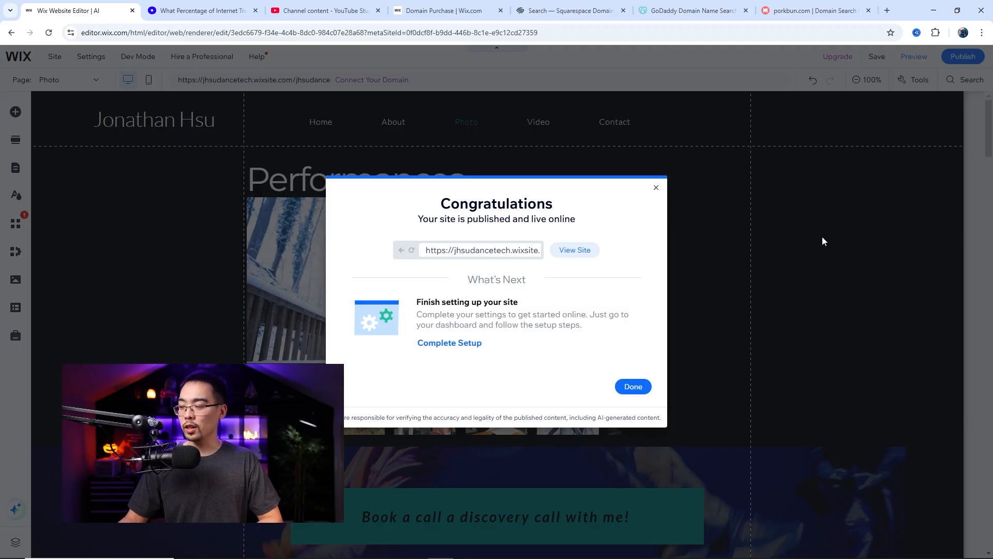
Open the published live site and review the home page's banner, photo gallery and About section
{"action": "left_click", "coordinate": [578, 250]}
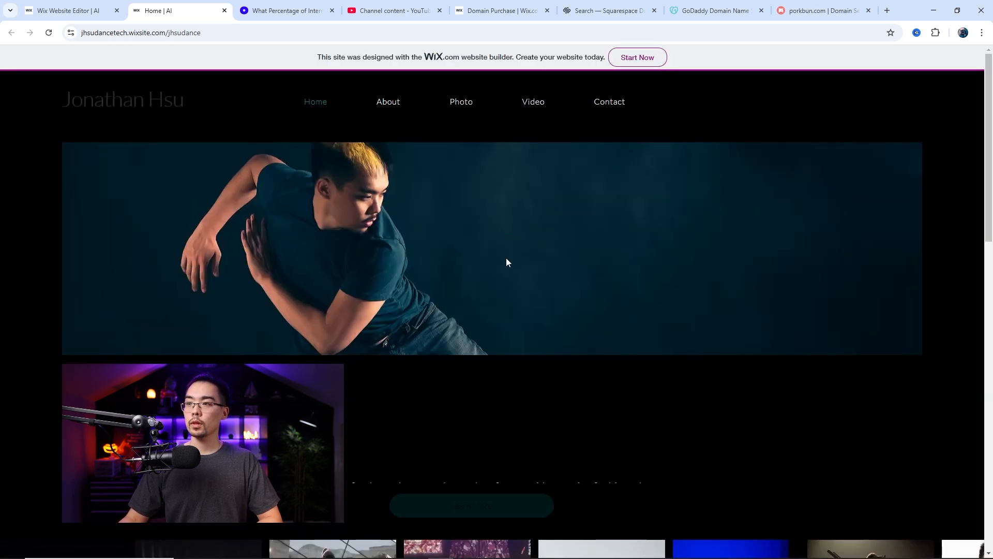
{"action": "scroll", "coordinate": [494, 259], "scroll_direction": "down", "scroll_amount": 8}
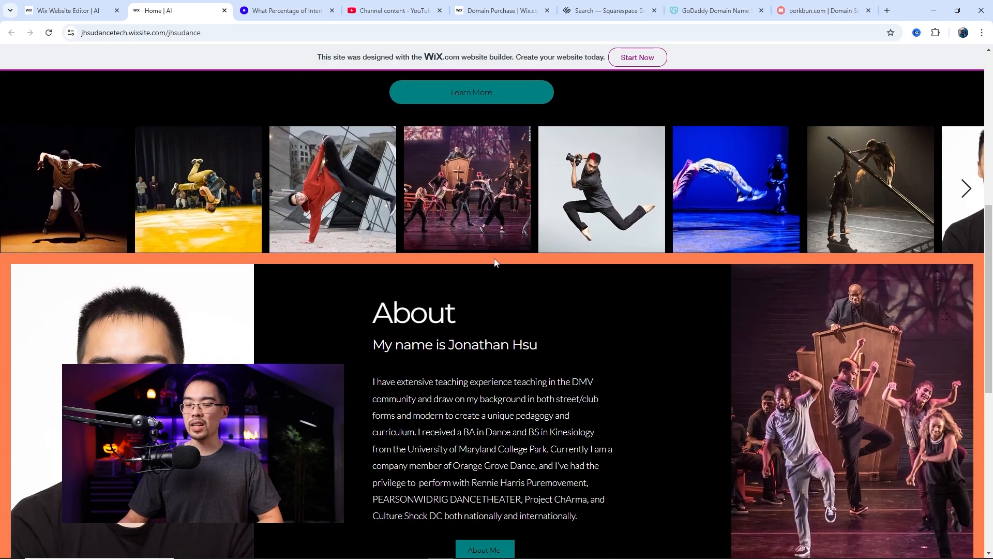
{"action": "scroll", "coordinate": [494, 259], "scroll_direction": "down", "scroll_amount": 6}
{"action": "scroll", "coordinate": [494, 262], "scroll_direction": "up", "scroll_amount": 6}
{"action": "scroll", "coordinate": [494, 262], "scroll_direction": "down", "scroll_amount": 1}
{"action": "scroll", "coordinate": [494, 262], "scroll_direction": "down", "scroll_amount": 8}
{"action": "scroll", "coordinate": [494, 262], "scroll_direction": "up", "scroll_amount": 16}
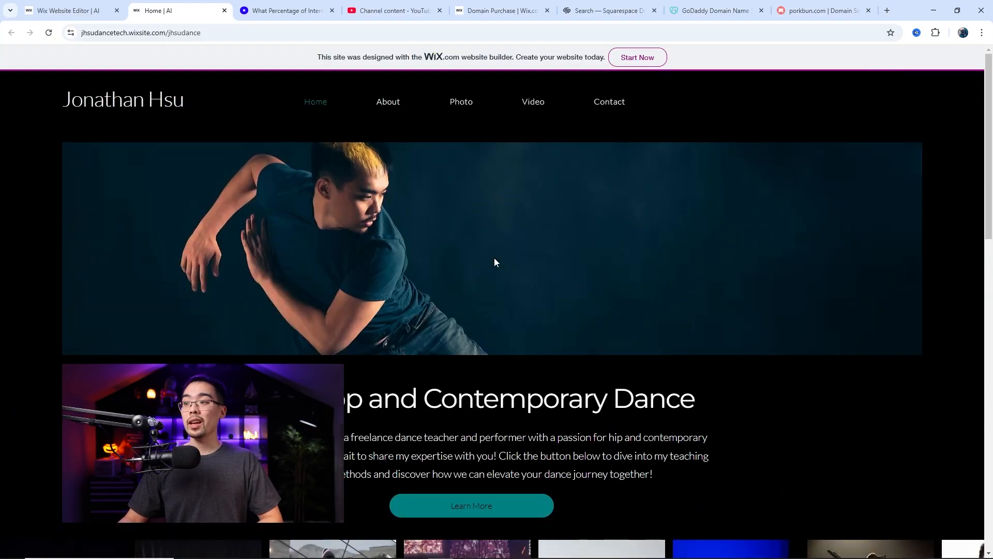
Go to the About page on the live site and review its layout
{"action": "left_click", "coordinate": [395, 106]}
{"action": "scroll", "coordinate": [557, 238], "scroll_direction": "down", "scroll_amount": 6}
{"action": "scroll", "coordinate": [556, 238], "scroll_direction": "up", "scroll_amount": 6}
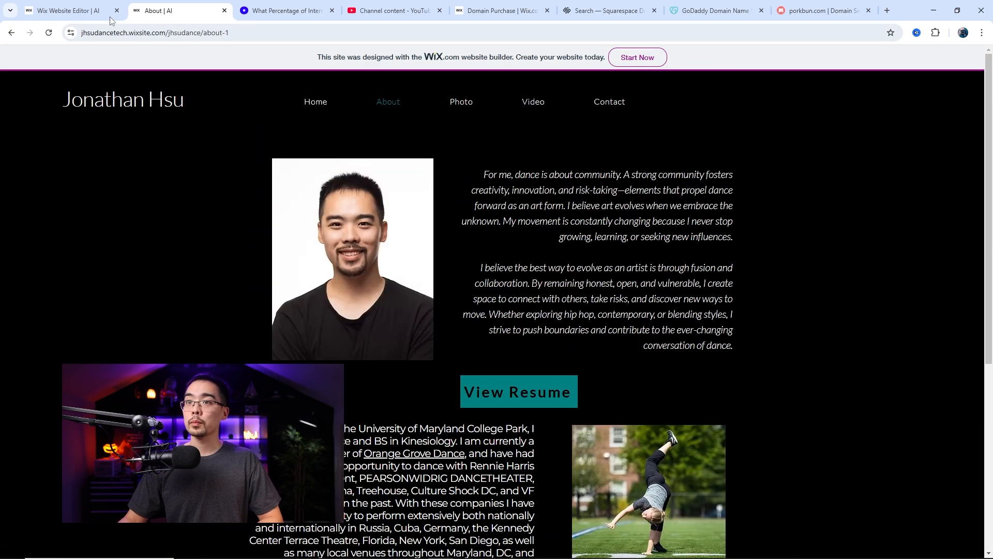
Close the live site, return to the website editor and dismiss the publishing confirmation
{"action": "left_click", "coordinate": [80, 14]}
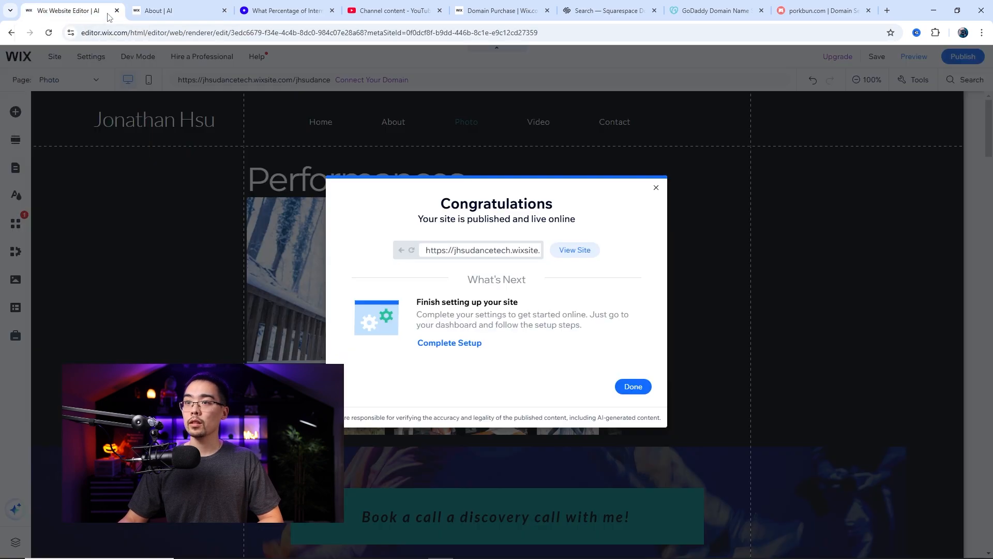
{"action": "left_click", "coordinate": [224, 10]}
{"action": "left_click", "coordinate": [634, 388]}
Save the site with the Photo page open and dismiss the save confirmation
{"action": "scroll", "coordinate": [516, 299], "scroll_direction": "down", "scroll_amount": 5}
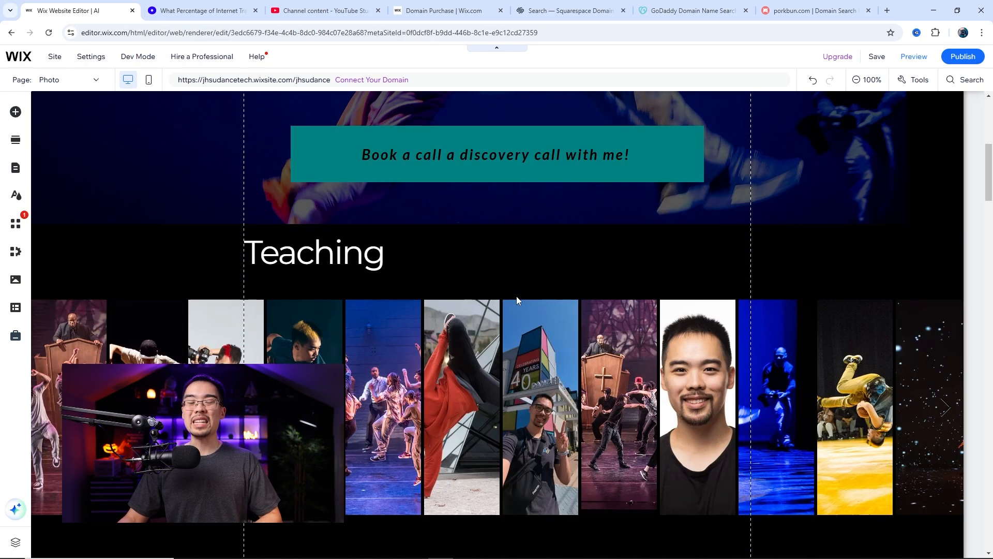
{"action": "scroll", "coordinate": [514, 294], "scroll_direction": "up", "scroll_amount": 5}
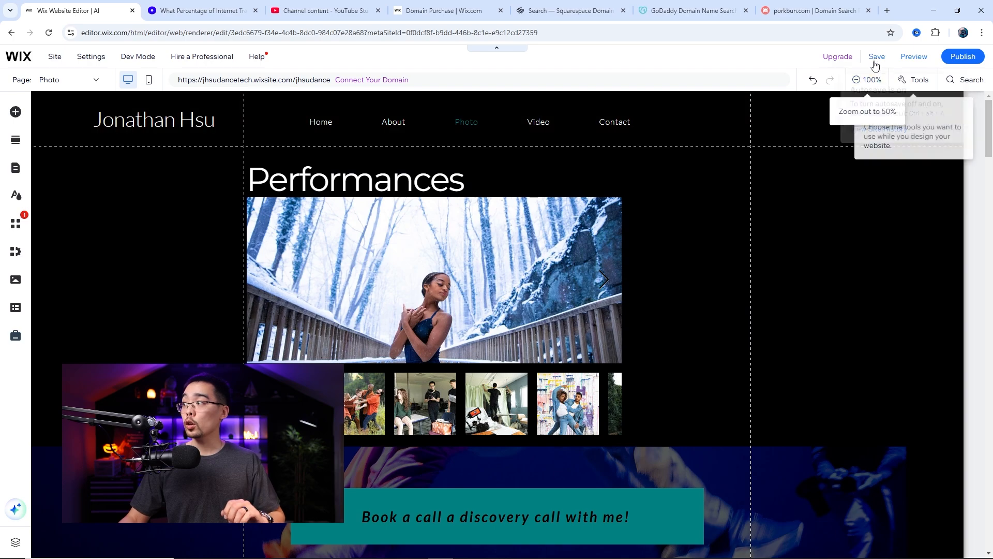
{"action": "left_click", "coordinate": [875, 57]}
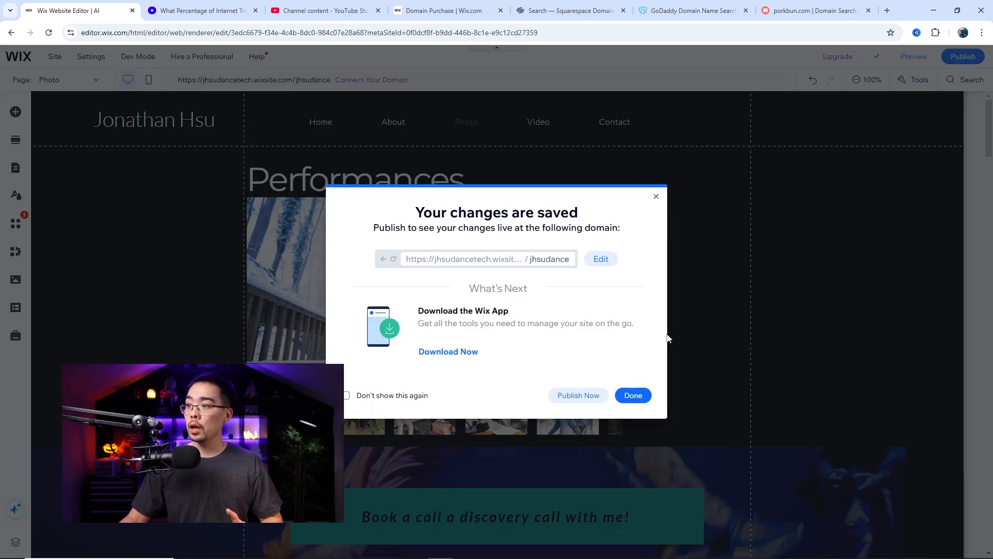
{"action": "left_click", "coordinate": [629, 395]}
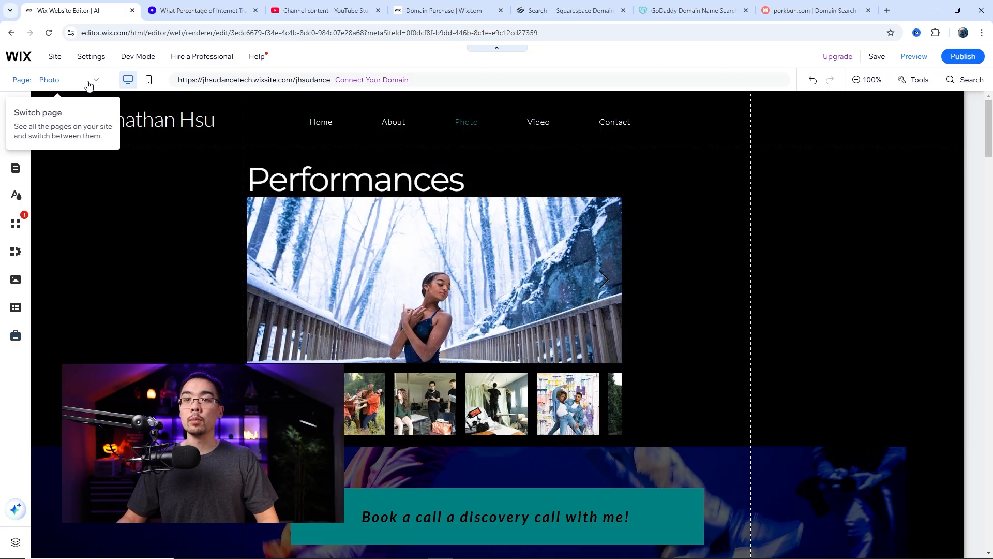
Duplicate the Photo page through page management, keeping the suggested name for the copy
{"action": "left_click", "coordinate": [83, 81]}
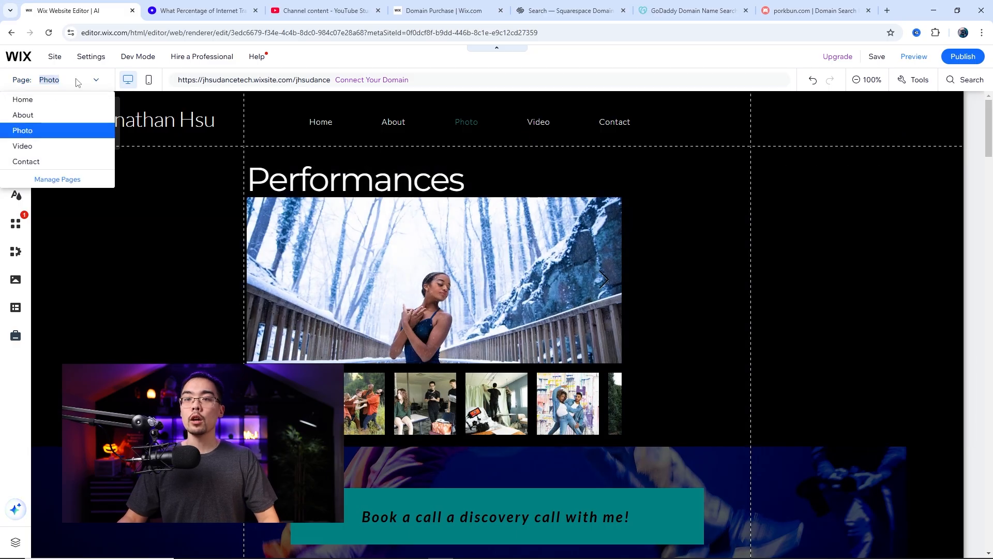
{"action": "left_click", "coordinate": [60, 180]}
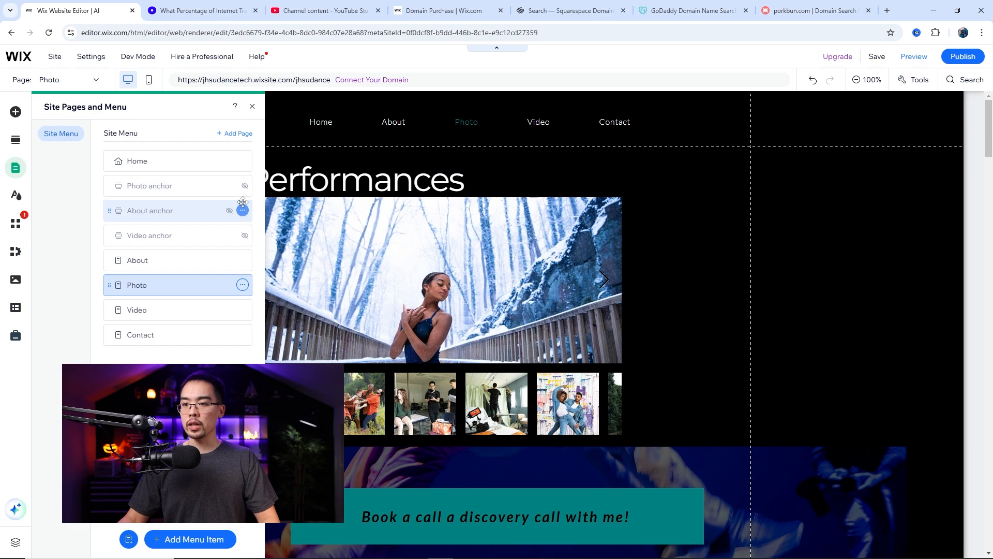
{"action": "left_click", "coordinate": [243, 286]}
{"action": "left_click", "coordinate": [317, 360]}
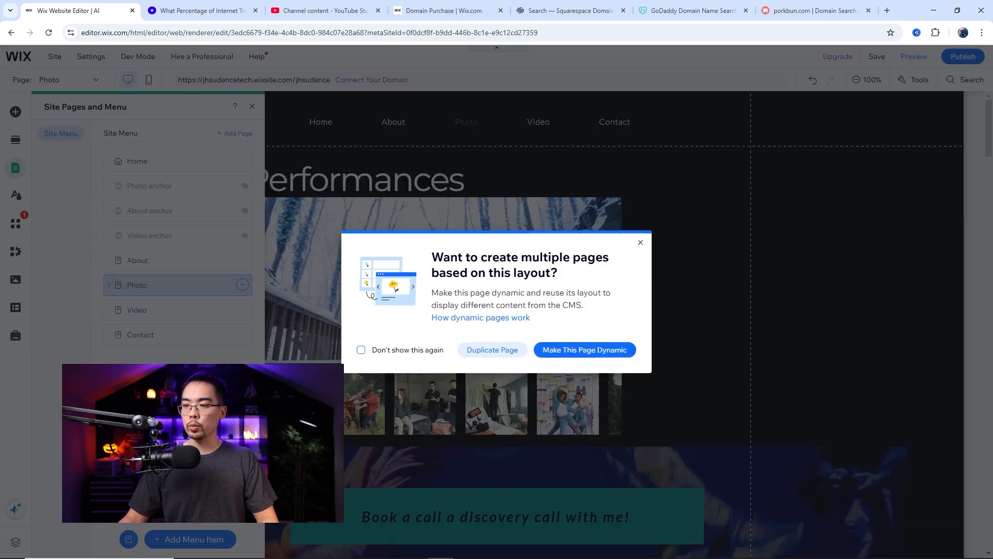
{"action": "left_click", "coordinate": [493, 350]}
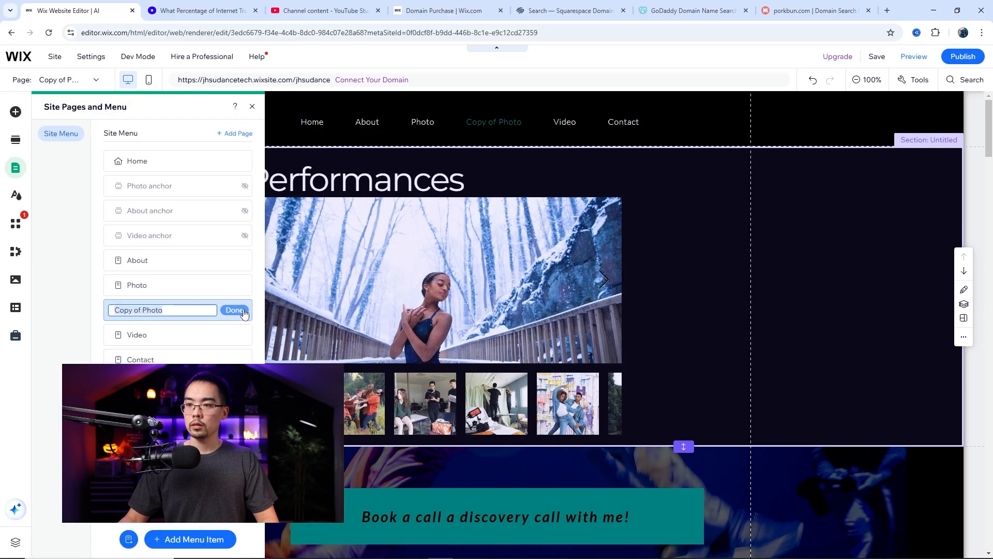
{"action": "left_click", "coordinate": [234, 309]}
Hide the duplicated Photo page from the site menu
{"action": "left_click", "coordinate": [242, 309]}
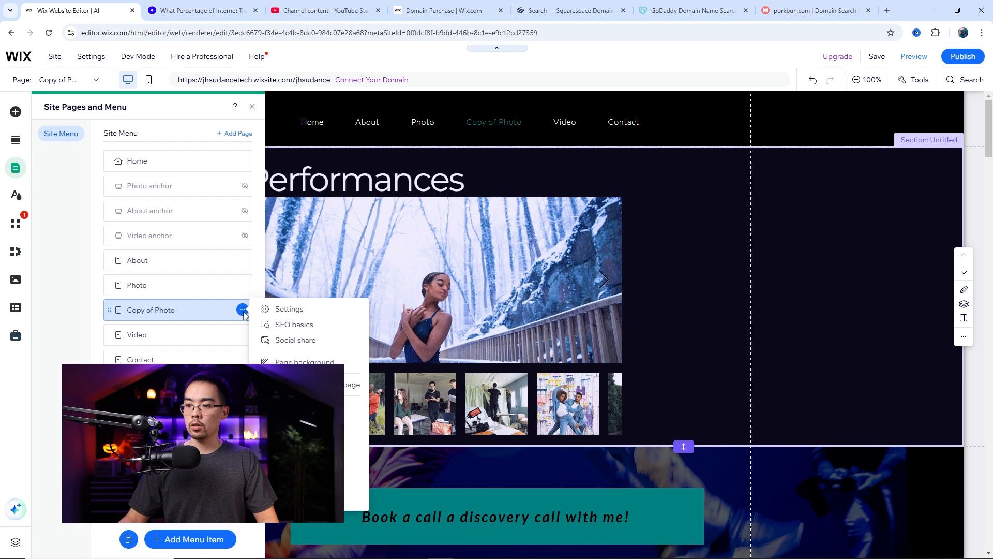
{"action": "left_click", "coordinate": [290, 469]}
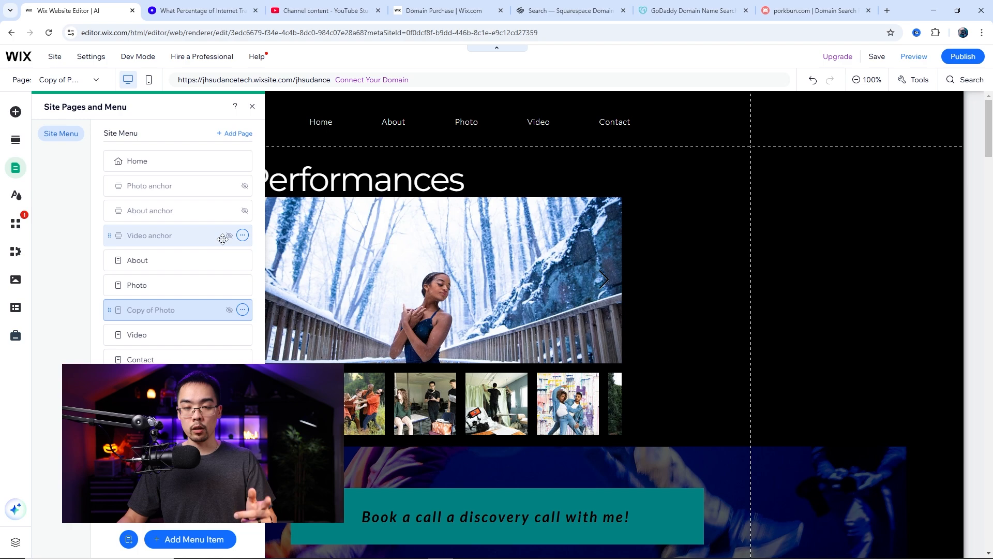
{"action": "left_click", "coordinate": [243, 310]}
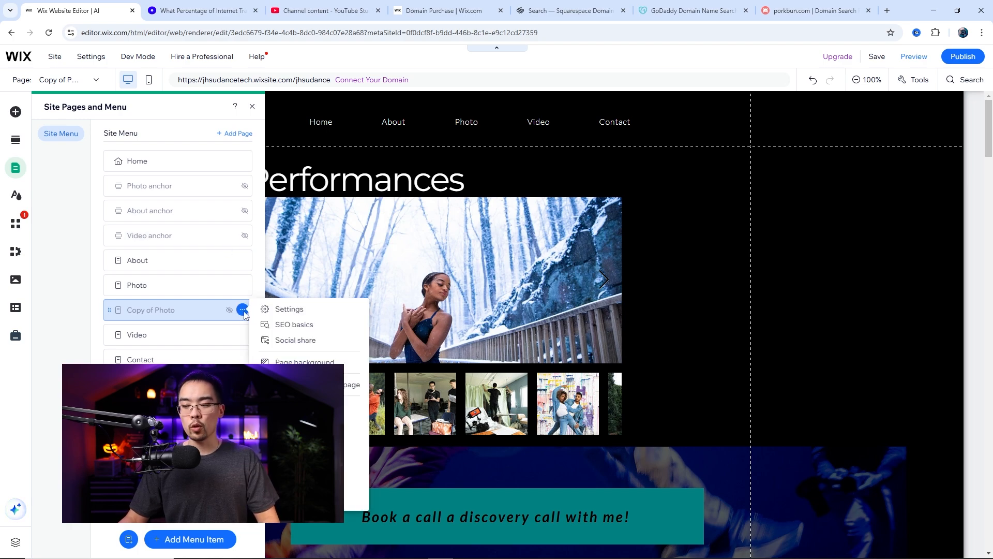
{"action": "left_click", "coordinate": [287, 499]}
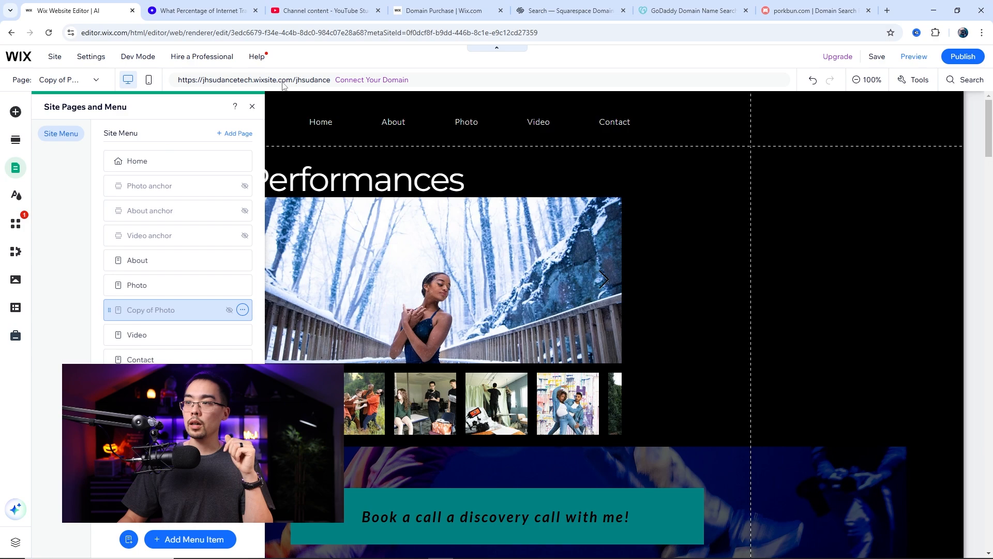
View the site's domain connection page and return to the editor
{"action": "left_click", "coordinate": [364, 81]}
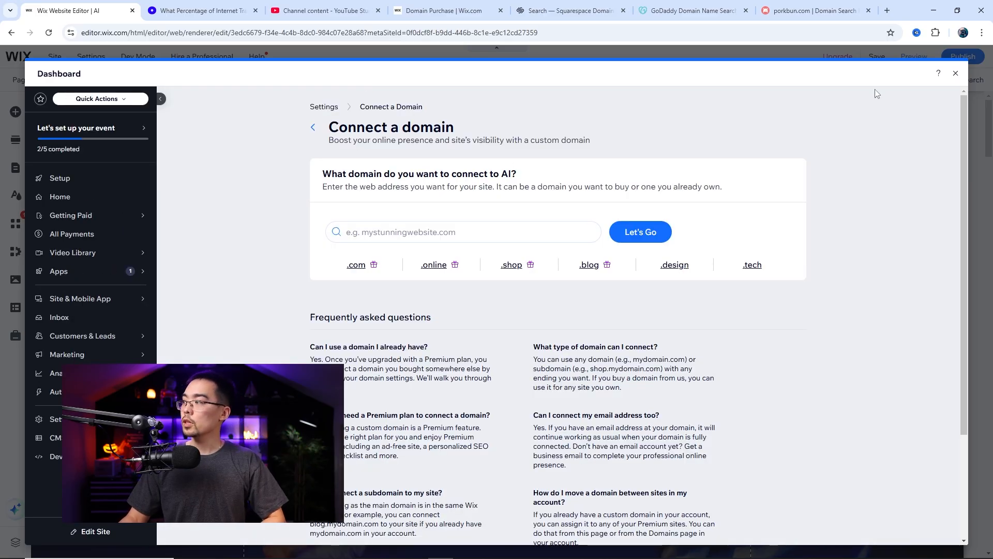
{"action": "left_click", "coordinate": [955, 74]}
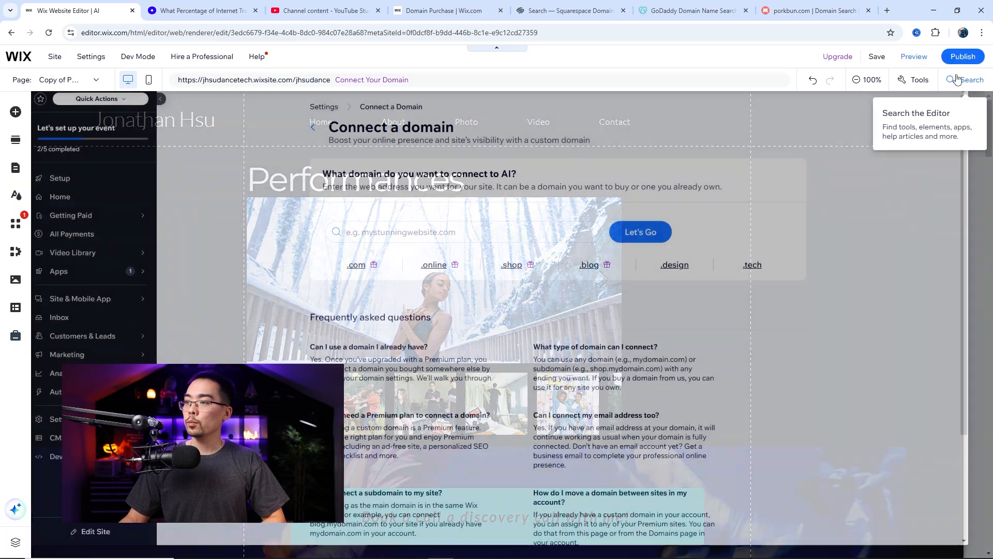
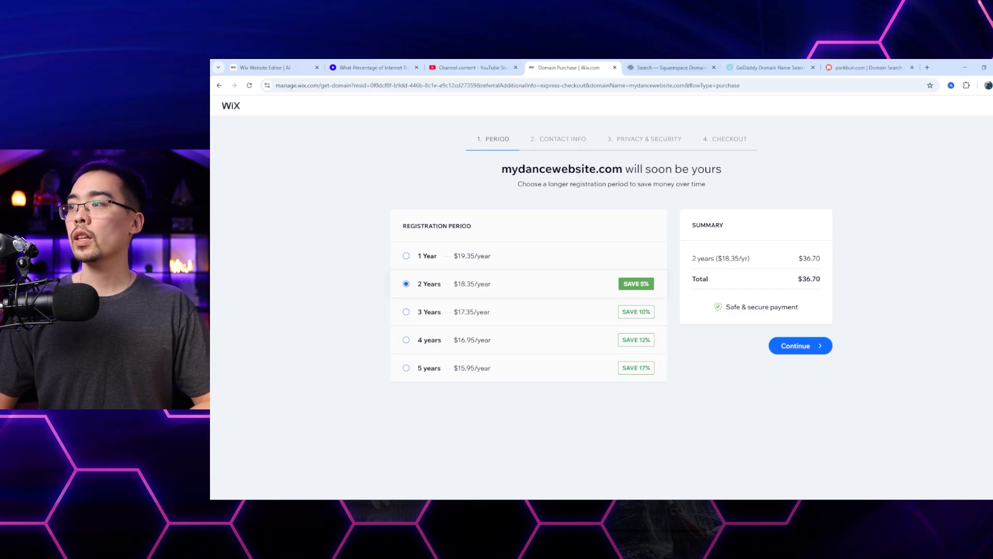
Compare the prices of mydancewebsite.com on Squarespace Domains, GoDaddy and Porkbun with the Wix domain purchase page
{"action": "left_click", "coordinate": [671, 68]}
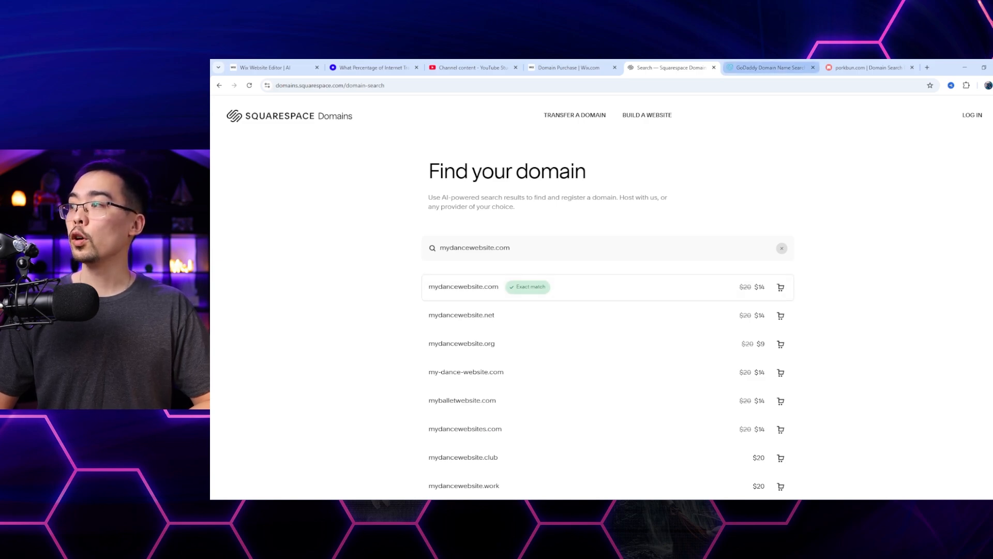
{"action": "left_click", "coordinate": [768, 68]}
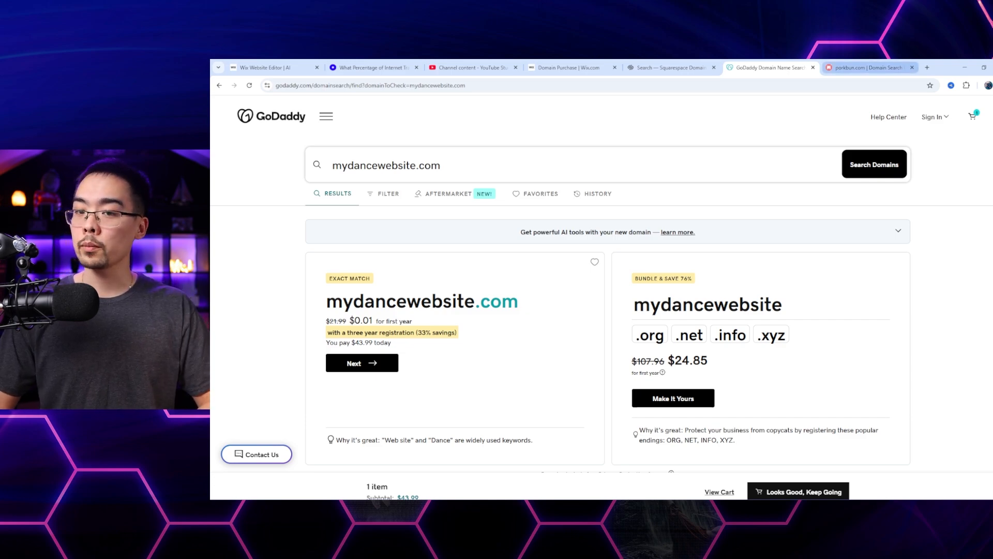
{"action": "left_click", "coordinate": [868, 67]}
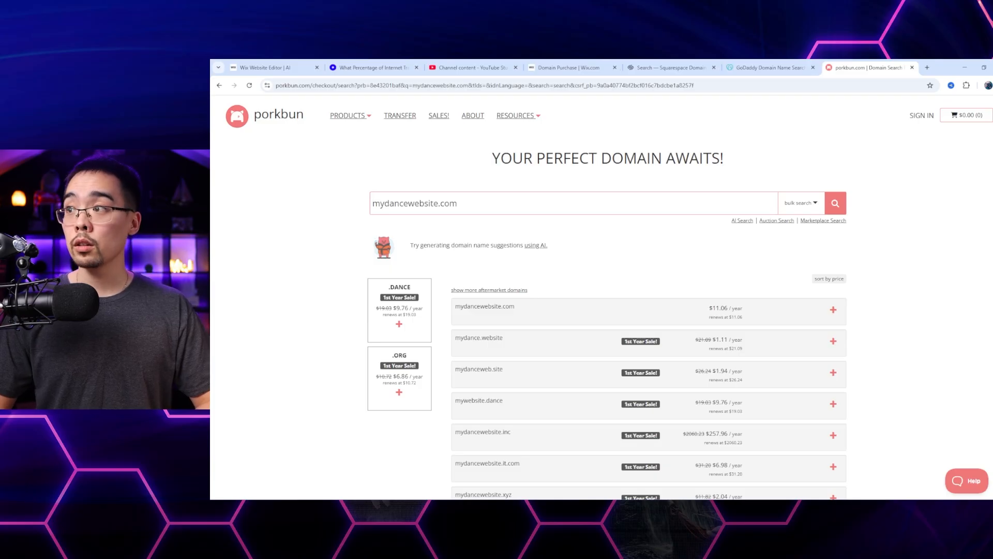
{"action": "left_click", "coordinate": [768, 68]}
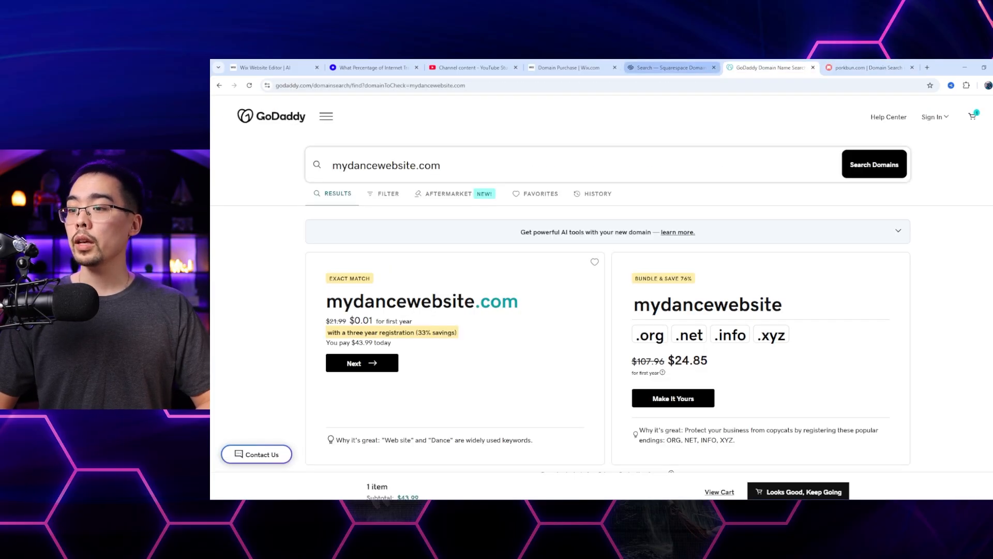
{"action": "left_click", "coordinate": [670, 68]}
{"action": "left_click", "coordinate": [569, 68]}
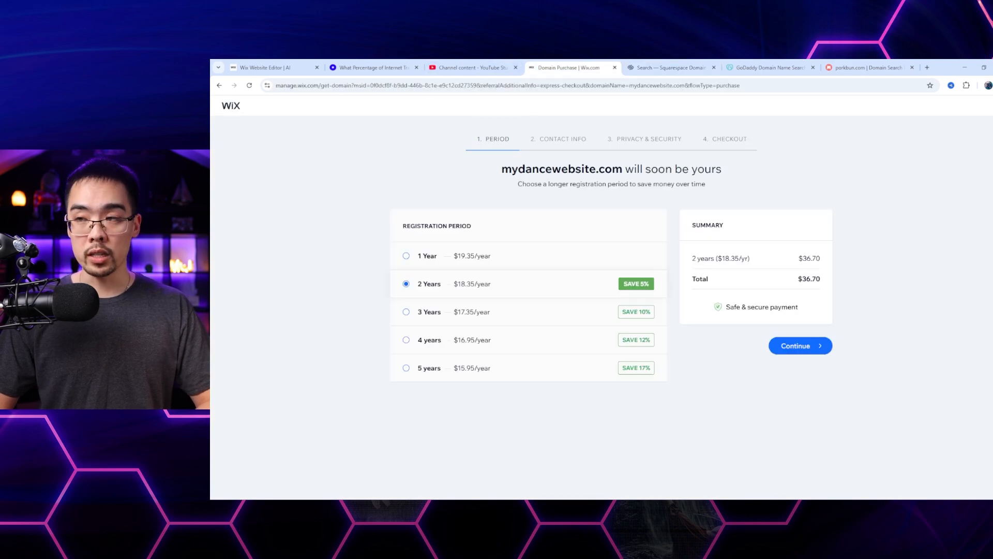
Examine Porkbun's renewal price for mydancewebsite.com and check it against the GoDaddy and Squarespace offers
{"action": "left_click", "coordinate": [869, 68]}
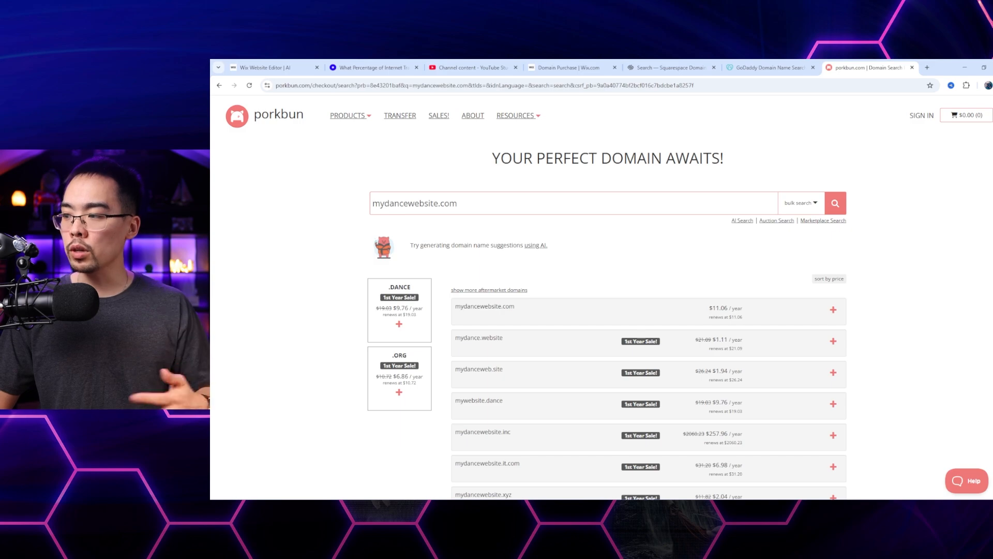
{"action": "left_click_drag", "start_coordinate": [708, 316], "coordinate": [743, 316]}
{"action": "left_click", "coordinate": [743, 317]}
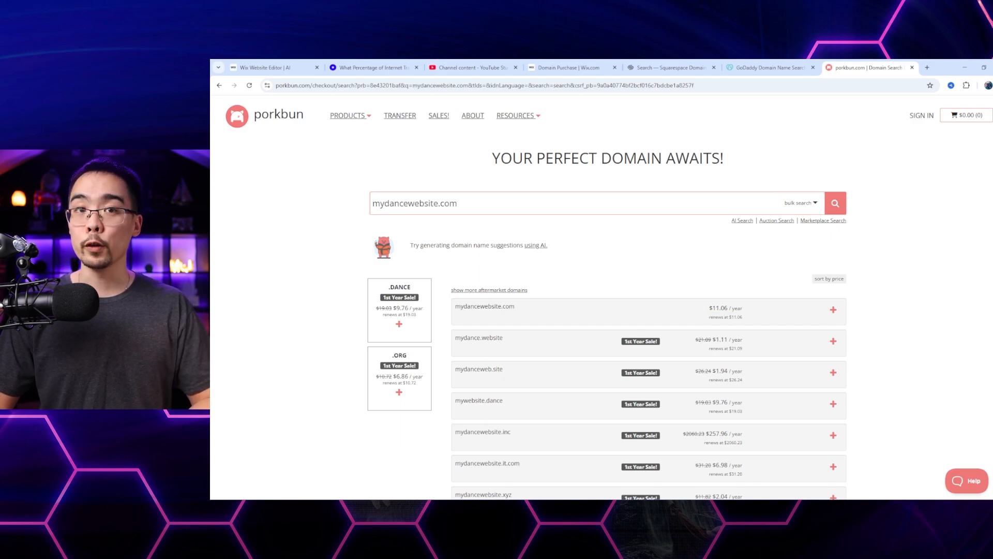
{"action": "left_click", "coordinate": [770, 68]}
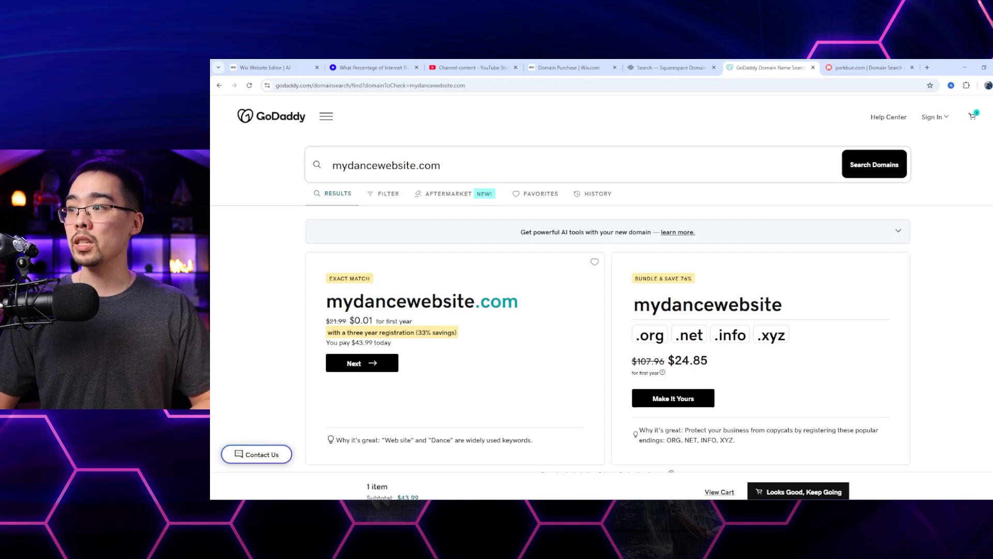
{"action": "left_click", "coordinate": [671, 68]}
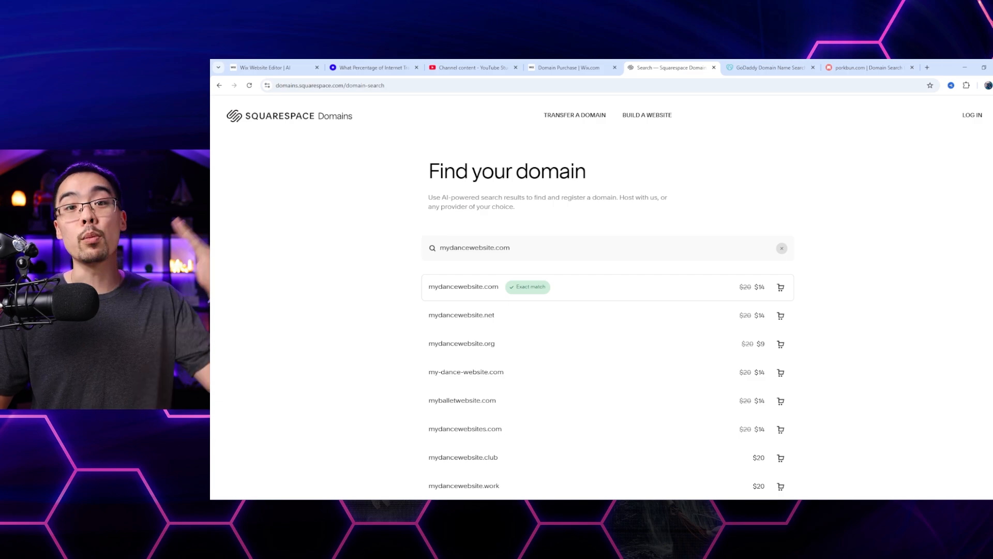
{"action": "left_click", "coordinate": [869, 68]}
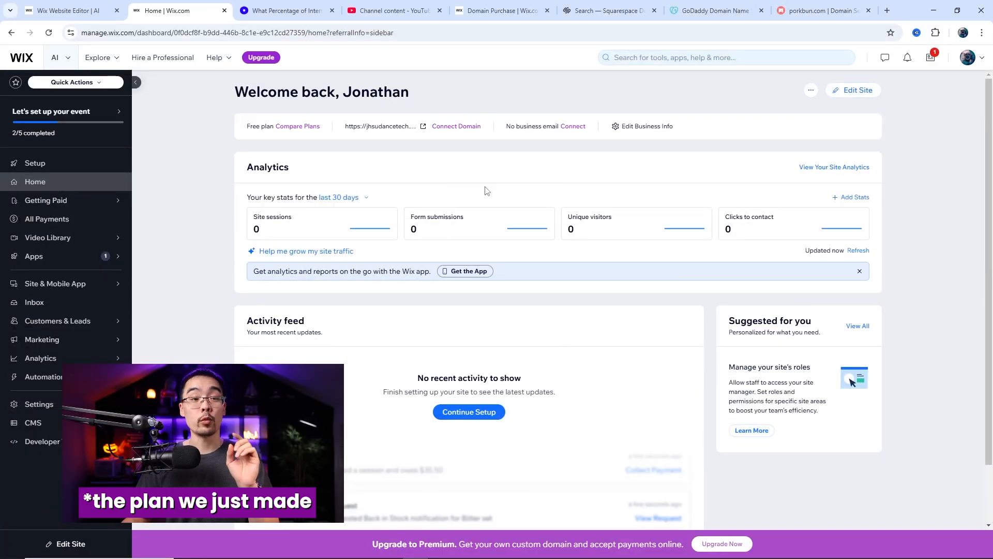
Review the Wix Premium plans from the site dashboard, including the Light plan's free domain offer
{"action": "left_click", "coordinate": [297, 128]}
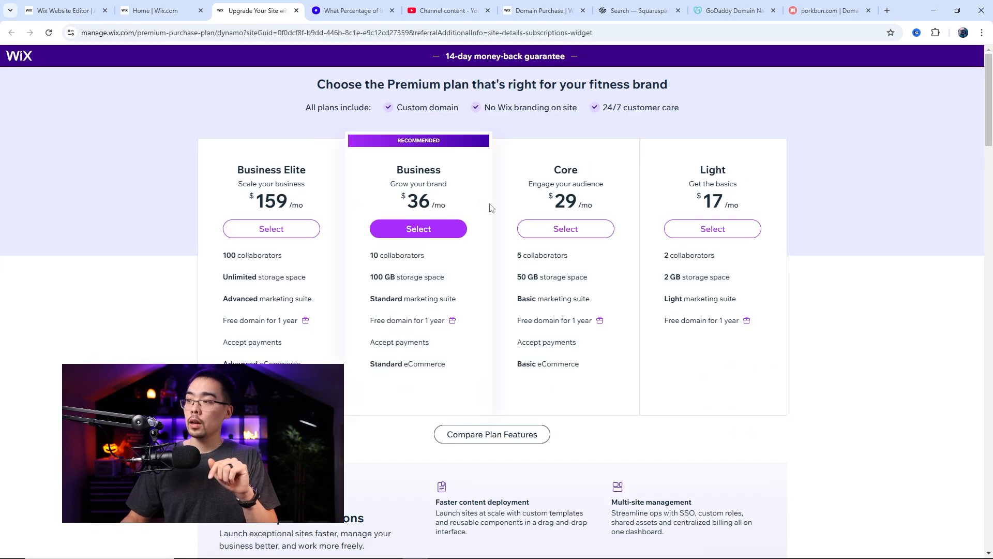
{"action": "scroll", "coordinate": [529, 213], "scroll_direction": "down", "scroll_amount": 1}
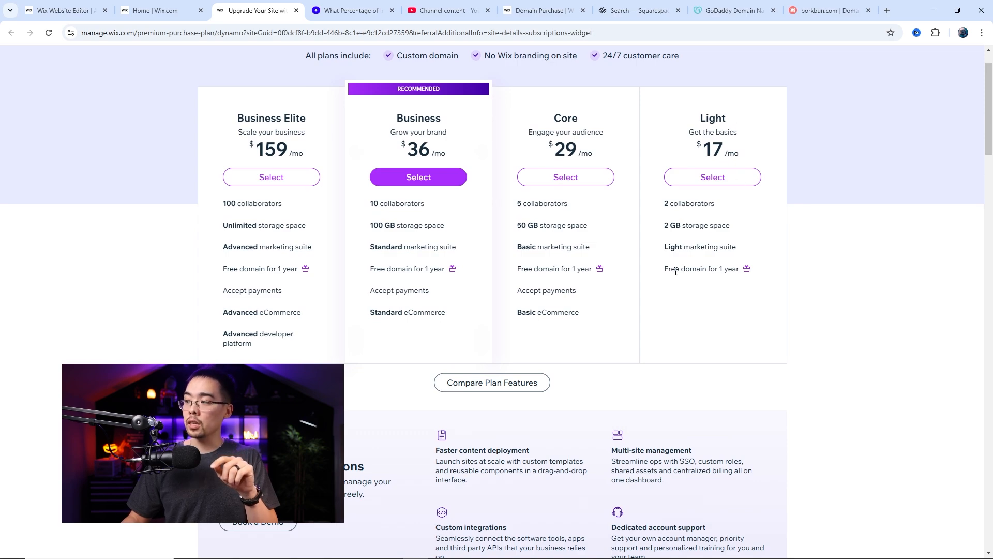
{"action": "left_click_drag", "start_coordinate": [666, 269], "coordinate": [754, 271]}
{"action": "left_click", "coordinate": [693, 269]}
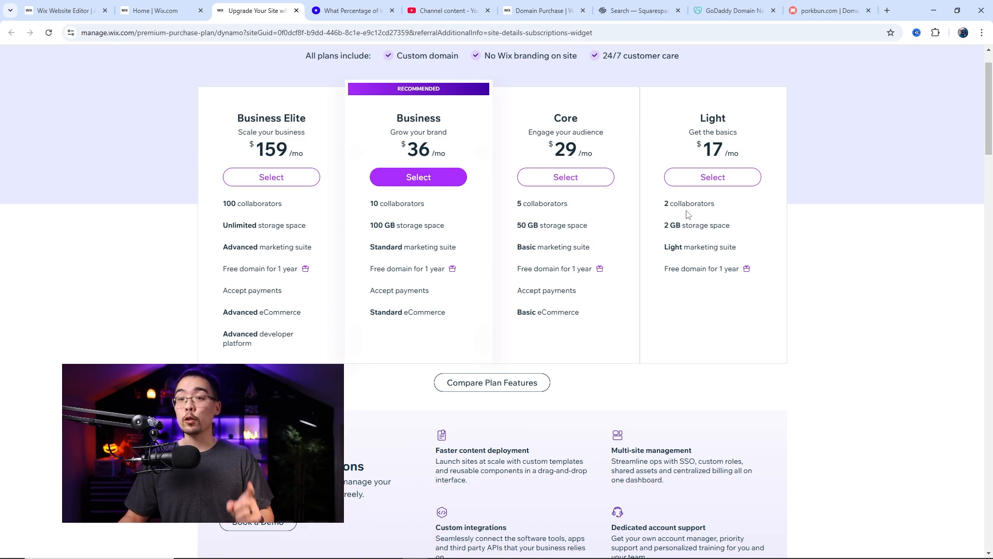
{"action": "scroll", "coordinate": [575, 244], "scroll_direction": "up", "scroll_amount": 1}
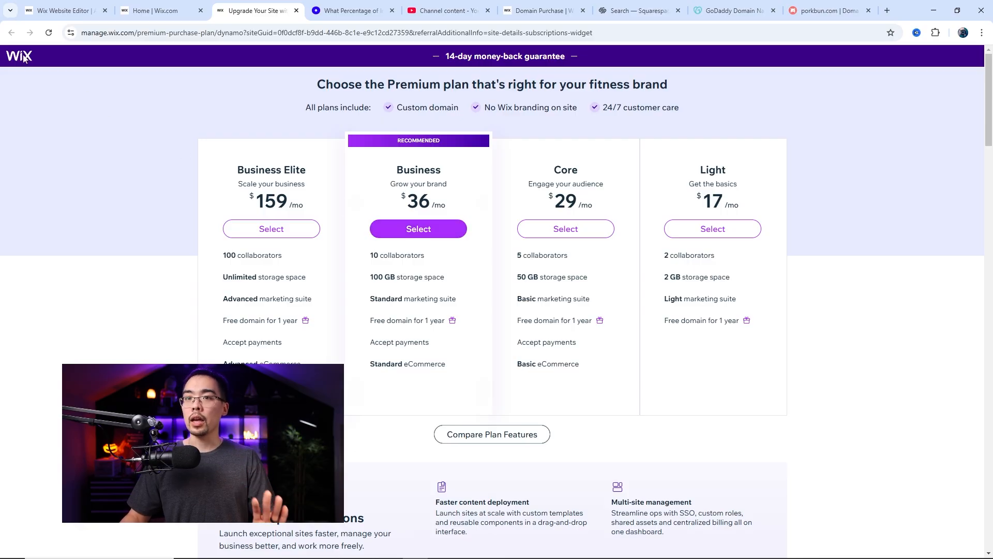
Switch to the Dance Tech site's dashboard and start connecting an already owned domain from its domain settings
{"action": "left_click", "coordinate": [937, 12]}
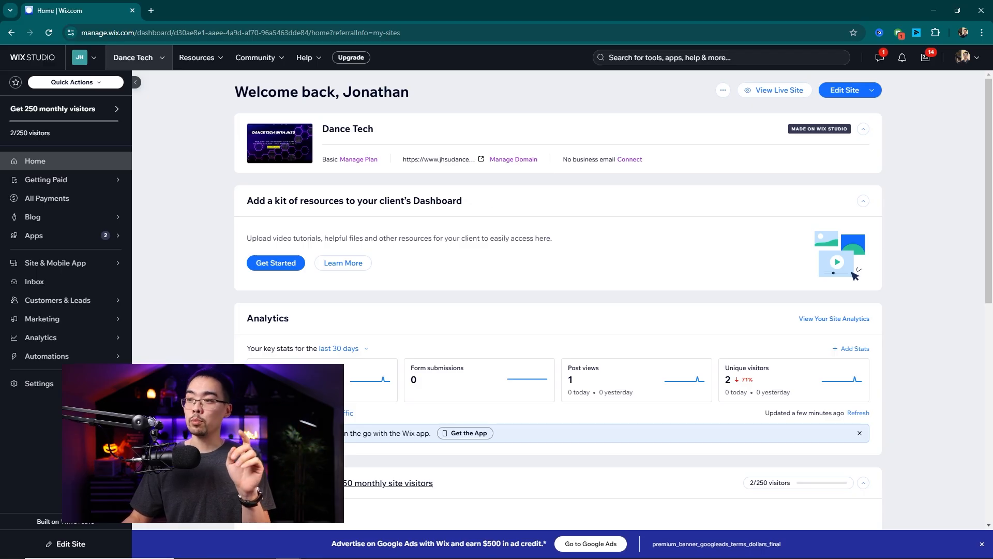
{"action": "left_click", "coordinate": [501, 160]}
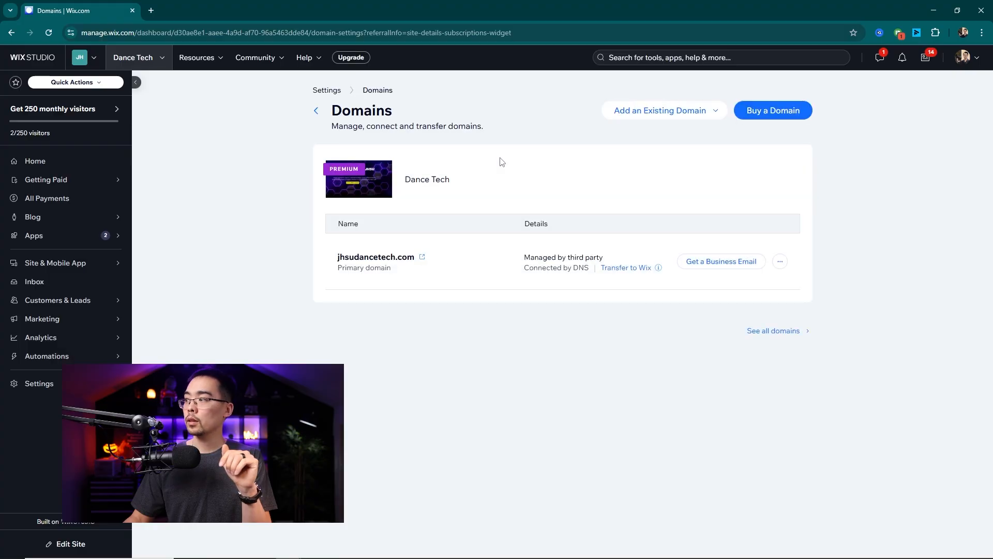
{"action": "left_click", "coordinate": [665, 115]}
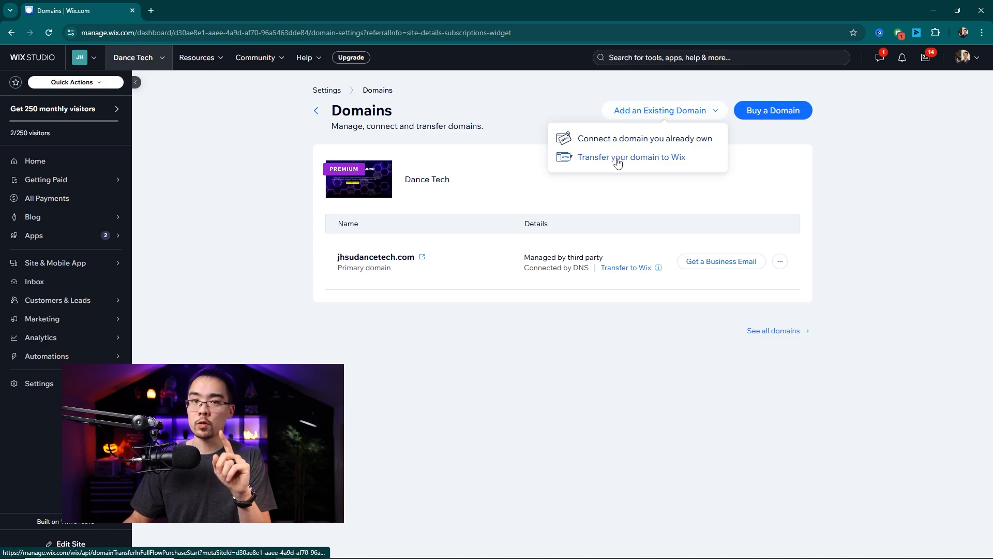
{"action": "left_click", "coordinate": [621, 143]}
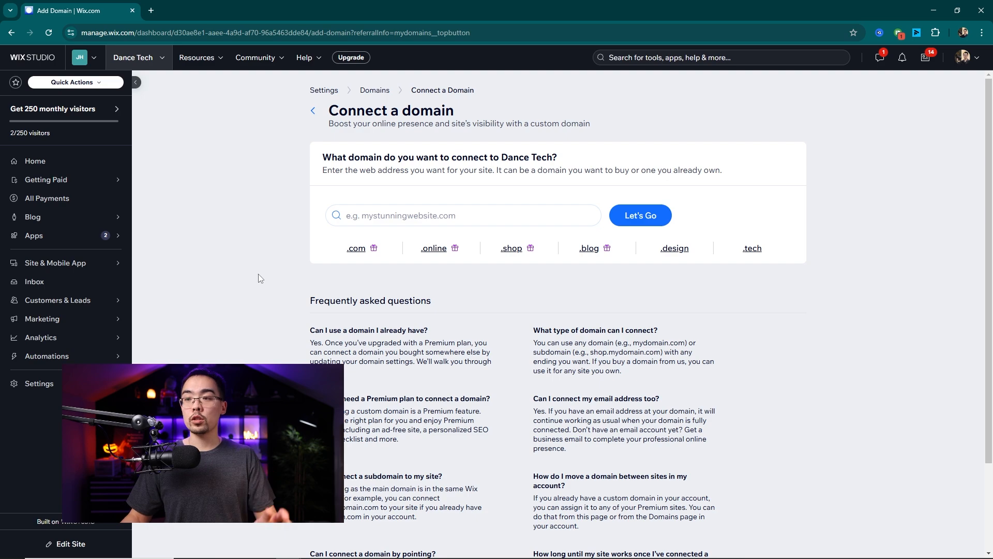
Switch to the Porkbun site in the other browser window and sign in to the existing account
{"action": "mouse_move", "coordinate": [319, 556]}
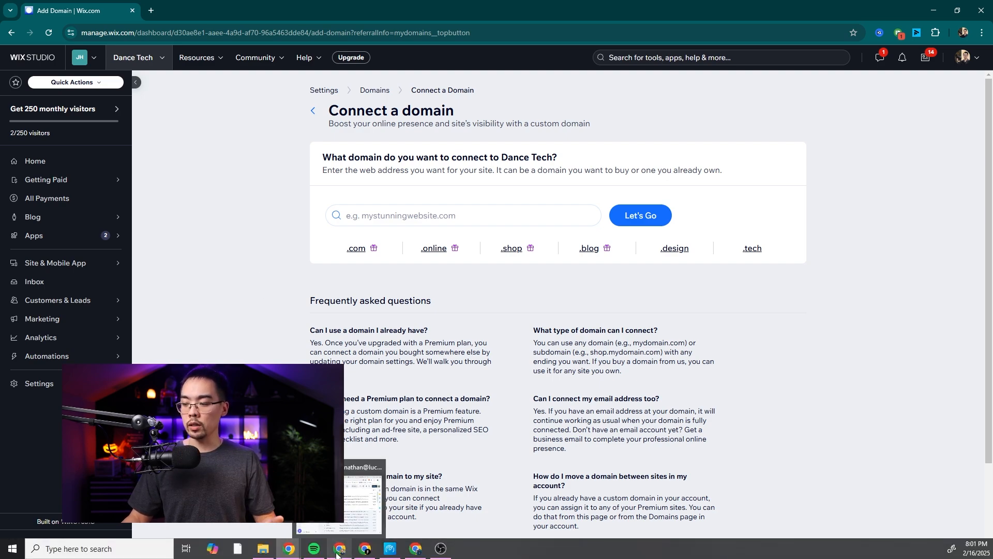
{"action": "mouse_move", "coordinate": [414, 555]}
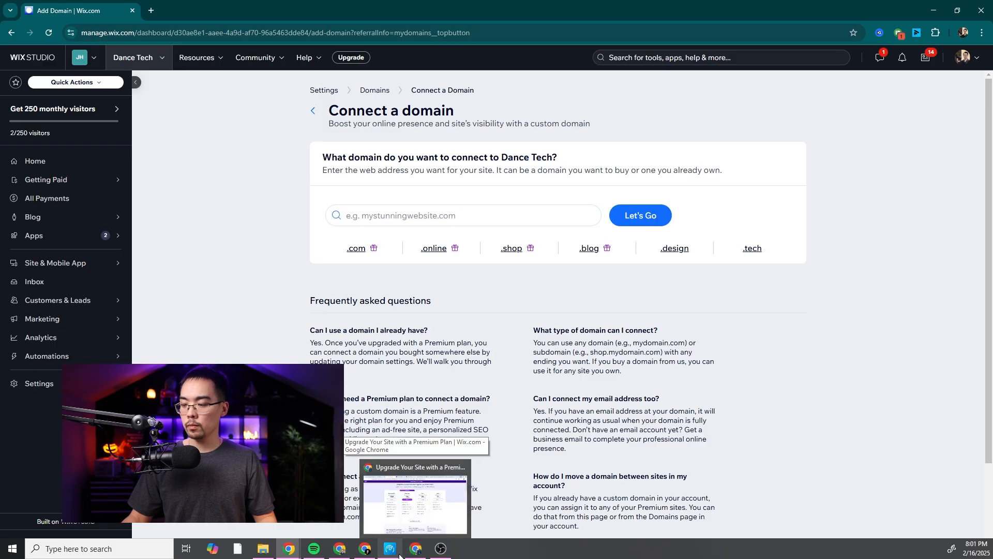
{"action": "left_click", "coordinate": [414, 552]}
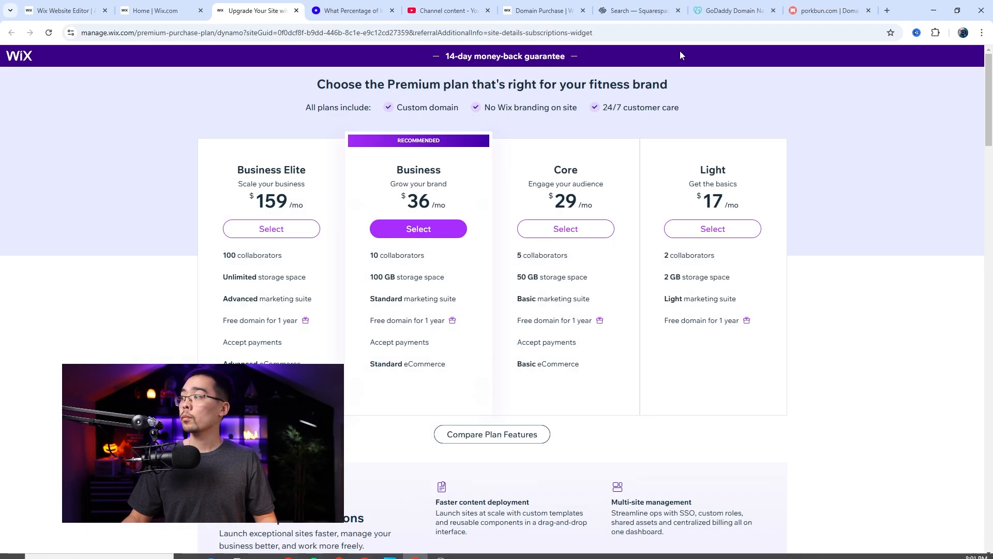
{"action": "left_click", "coordinate": [828, 11]}
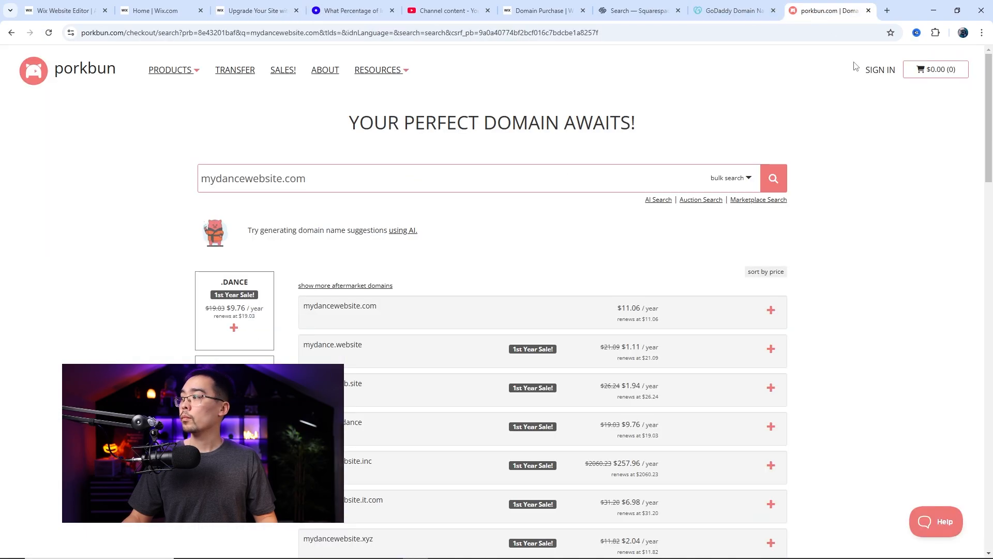
{"action": "left_click", "coordinate": [881, 69]}
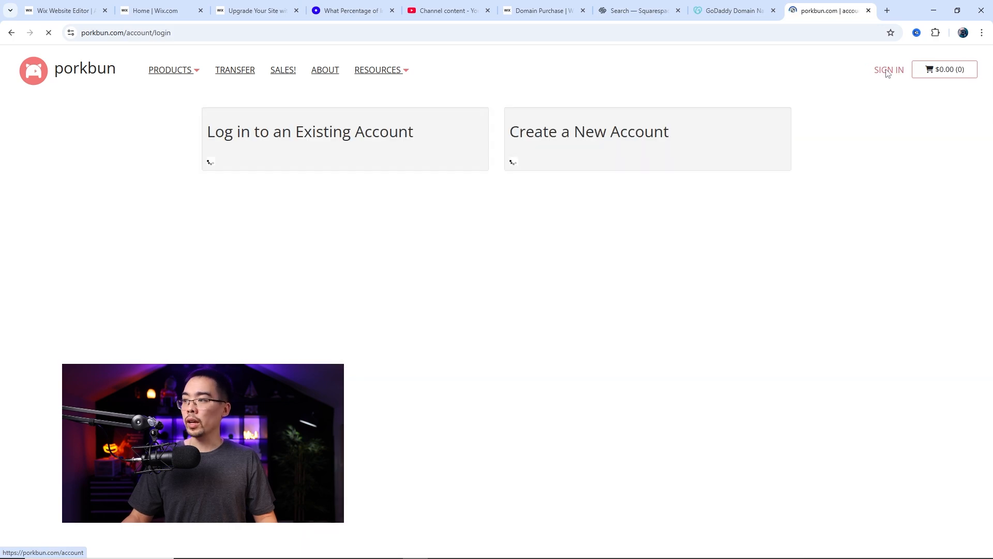
{"action": "left_click", "coordinate": [243, 179]}
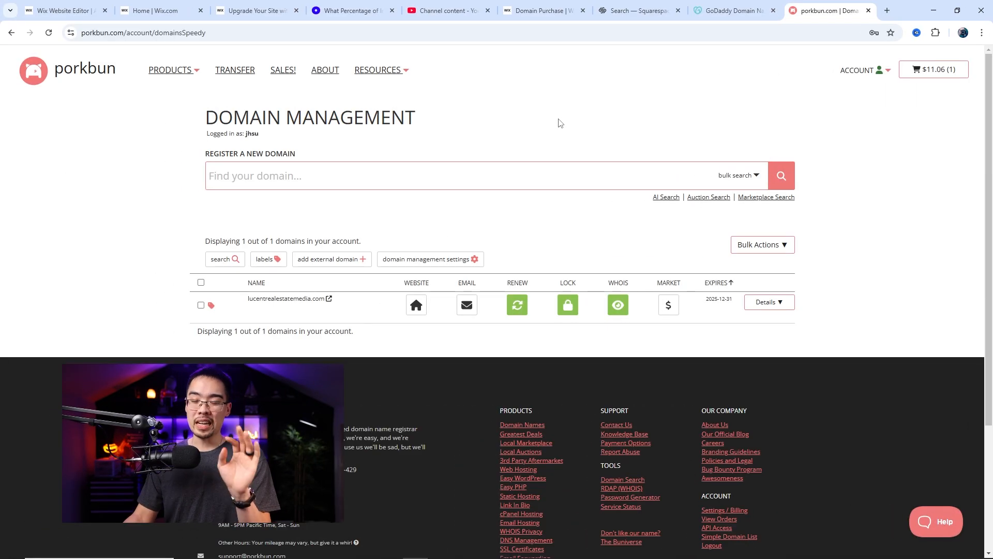
Check the domain listed in the Porkbun account and where the account options offer Domain Management
{"action": "mouse_move", "coordinate": [258, 295]}
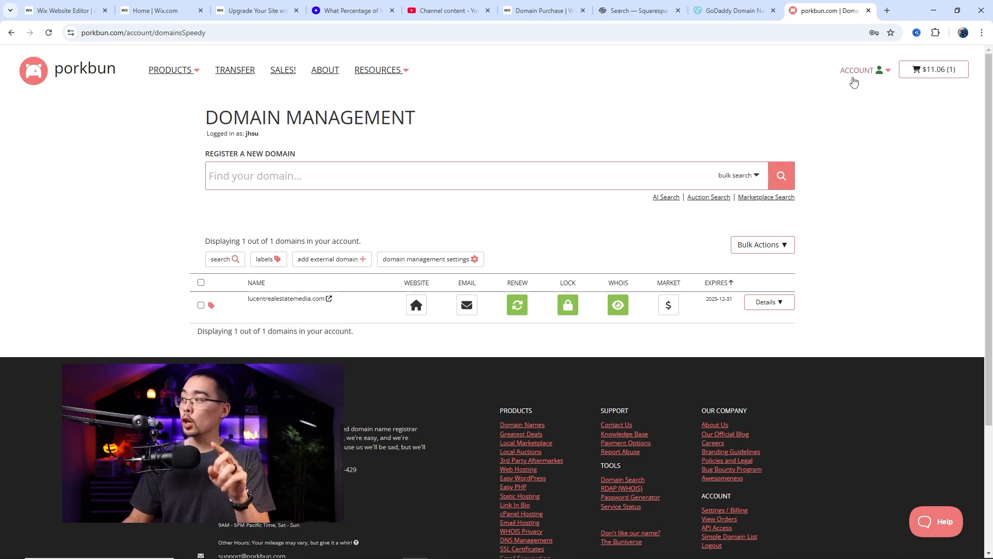
{"action": "left_click", "coordinate": [879, 70]}
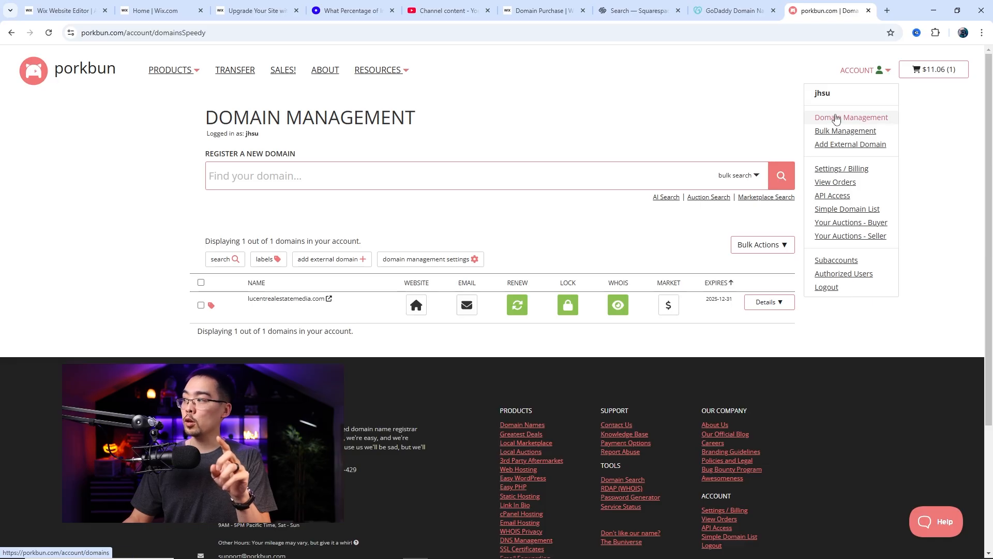
{"action": "left_click", "coordinate": [518, 138]}
Return to the Dance Tech Connect a domain page and look up lucentrealestatemedia.com as the domain to connect
{"action": "mouse_move", "coordinate": [368, 554]}
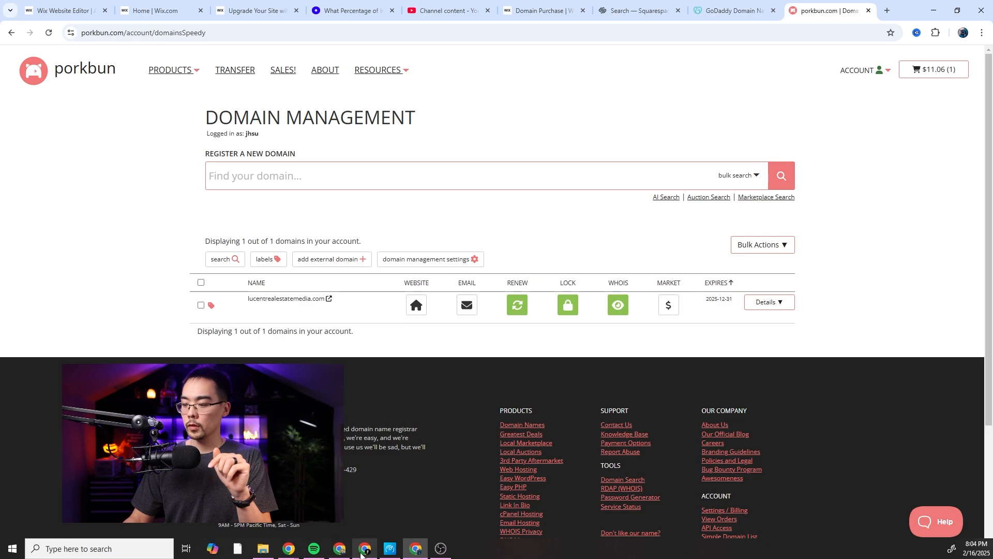
{"action": "left_click", "coordinate": [415, 548]}
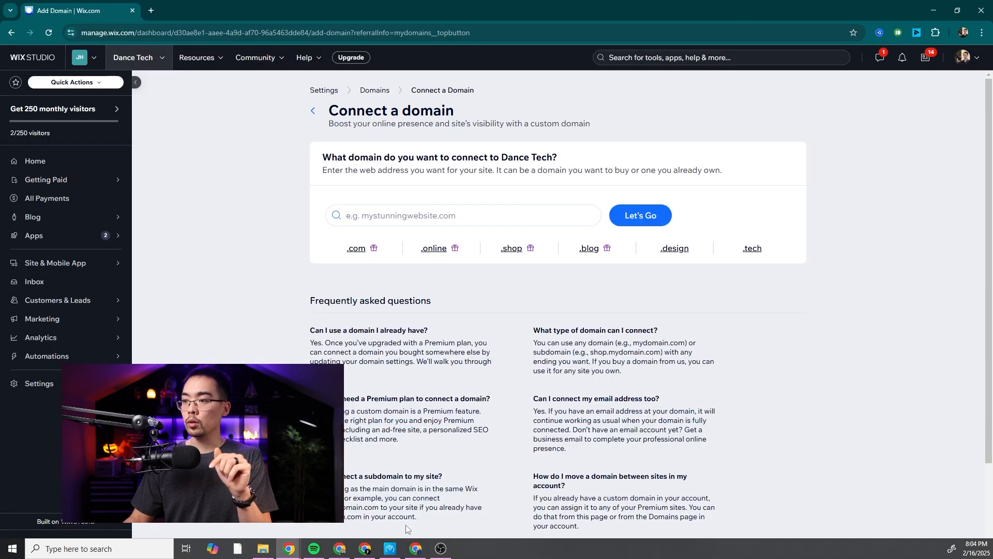
{"action": "left_click", "coordinate": [467, 220]}
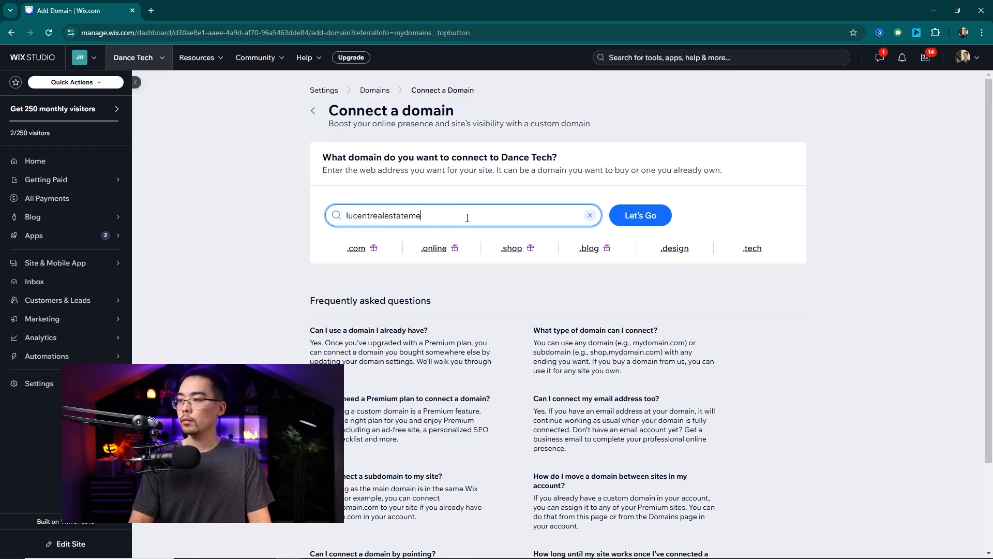
{"action": "key", "text": "Return"}
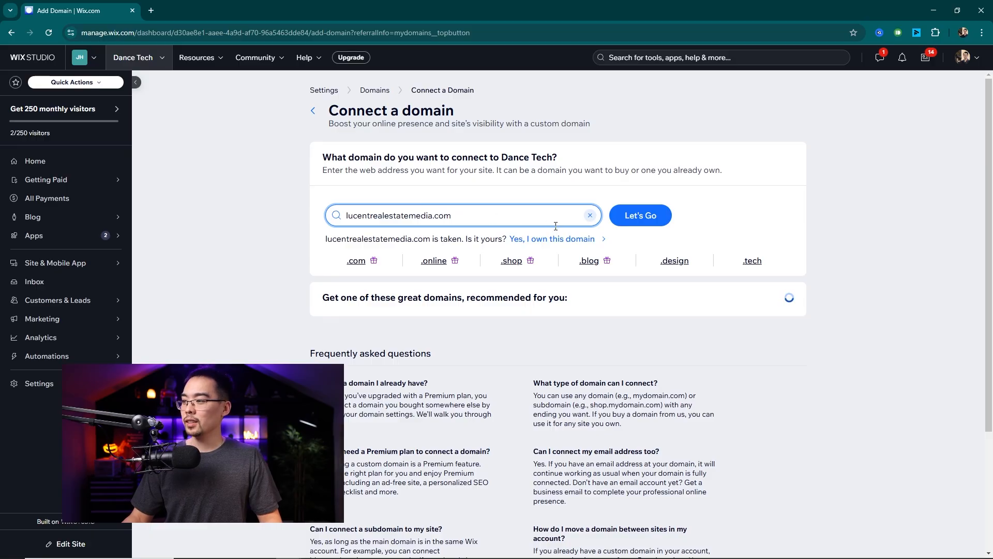
{"action": "left_click_drag", "start_coordinate": [342, 241], "coordinate": [424, 239]}
{"action": "left_click", "coordinate": [398, 239]}
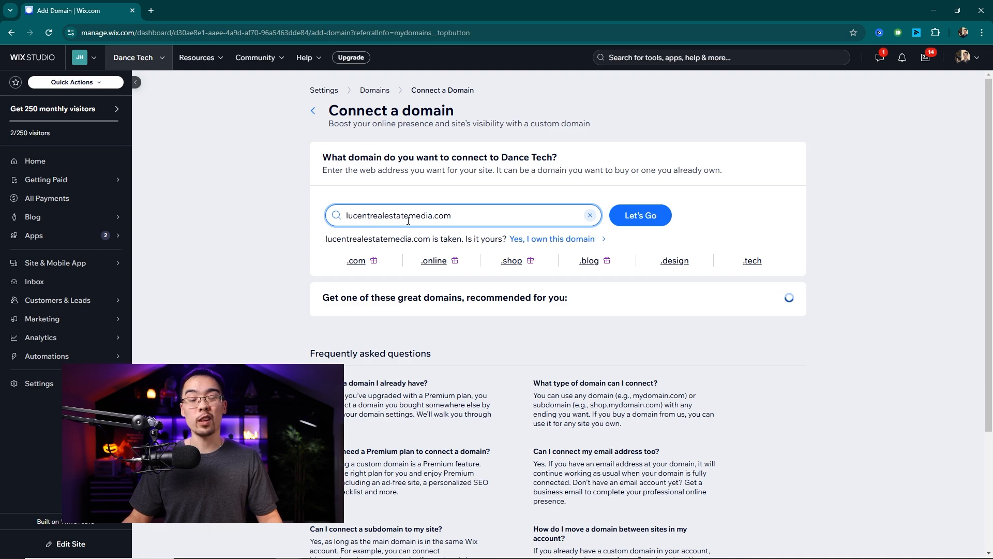
Declare ownership of lucentrealestatemedia.com and continue to the Porkbun login, ready to enter the account username
{"action": "left_click", "coordinate": [540, 245]}
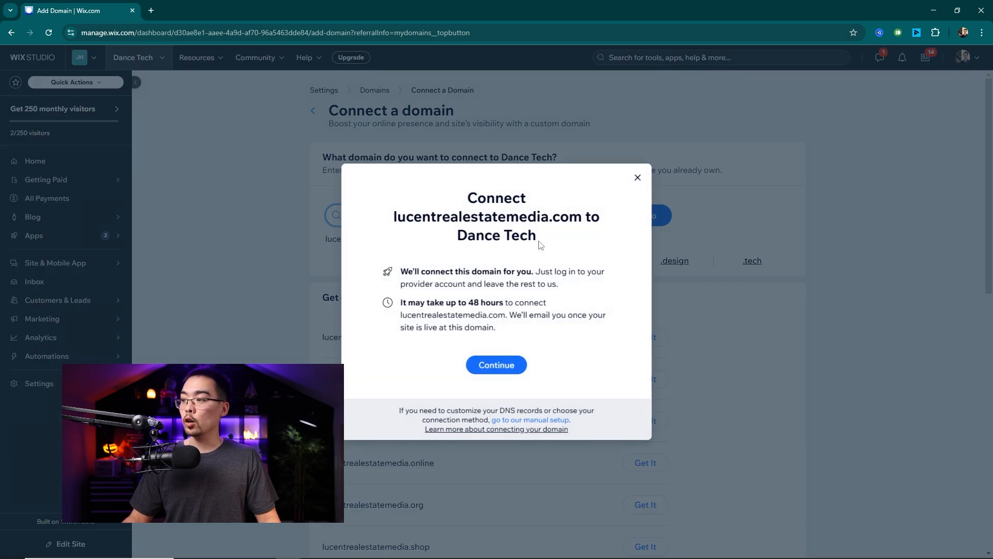
{"action": "left_click", "coordinate": [491, 366]}
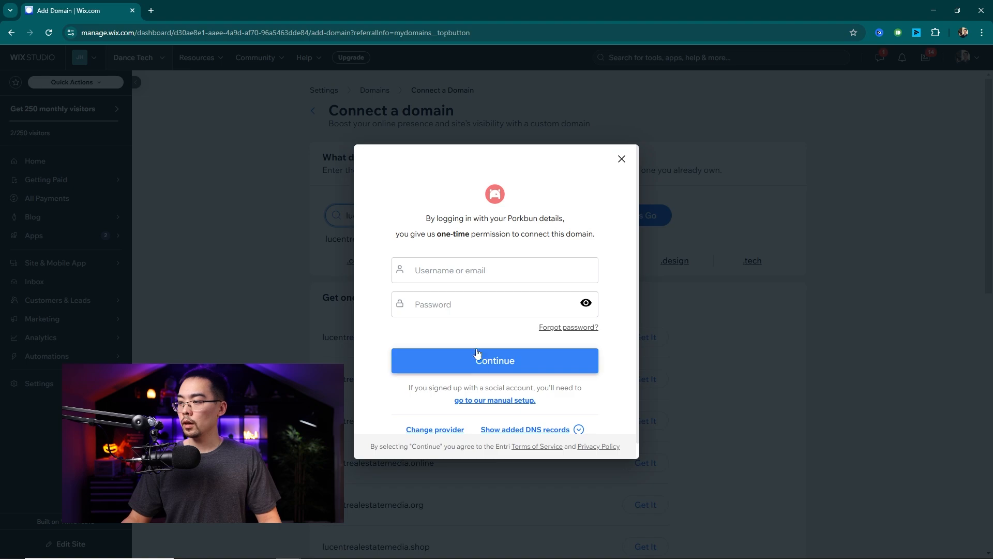
{"action": "left_click", "coordinate": [487, 273]}
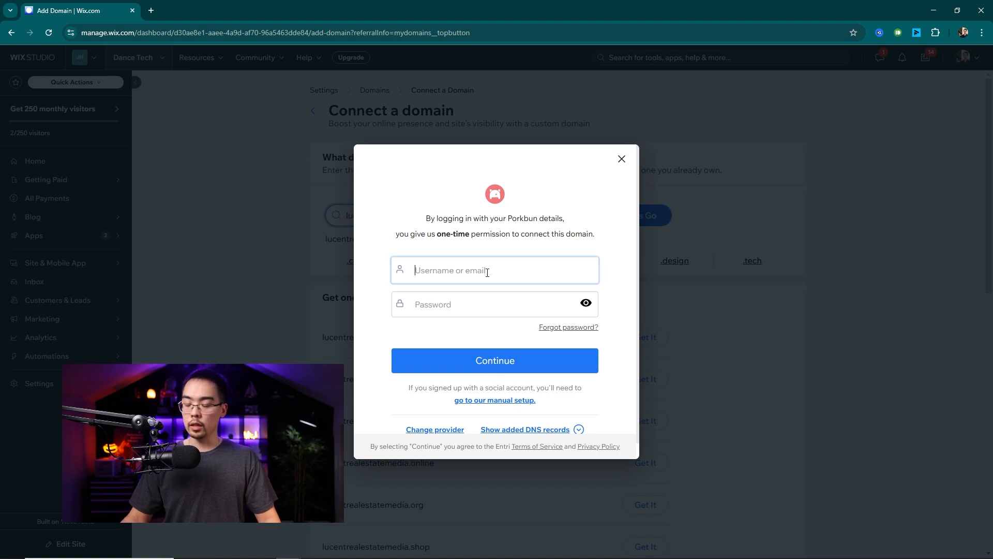